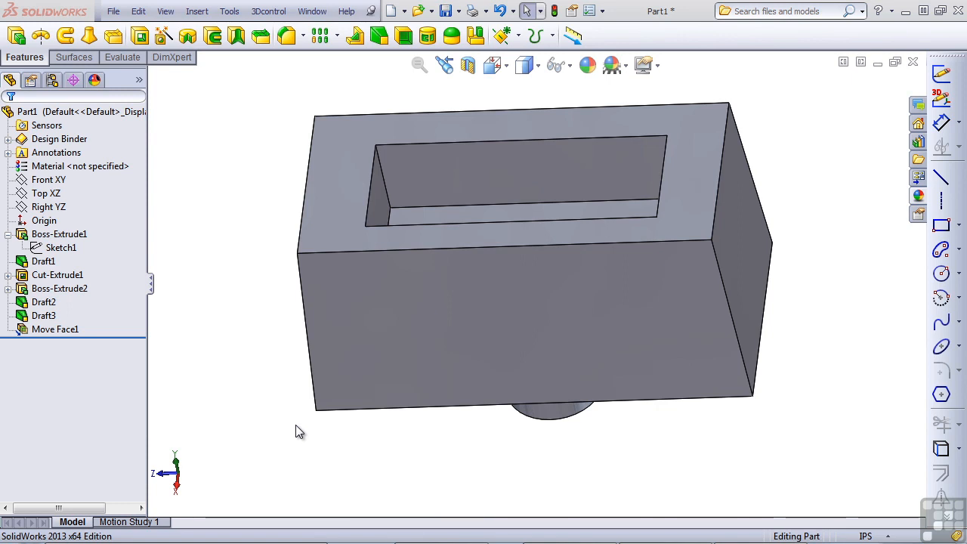
Draft the block's four outer side faces by 1 degree, using the pocket floor as the neutral plane.
{"action": "left_click", "coordinate": [379, 37]}
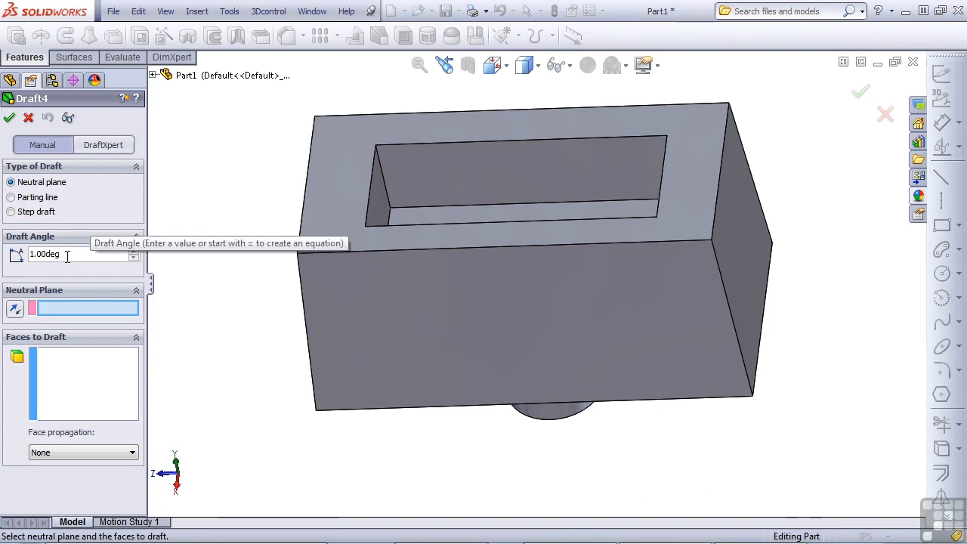
{"action": "left_click_drag", "start_coordinate": [66, 256], "coordinate": [16, 251]}
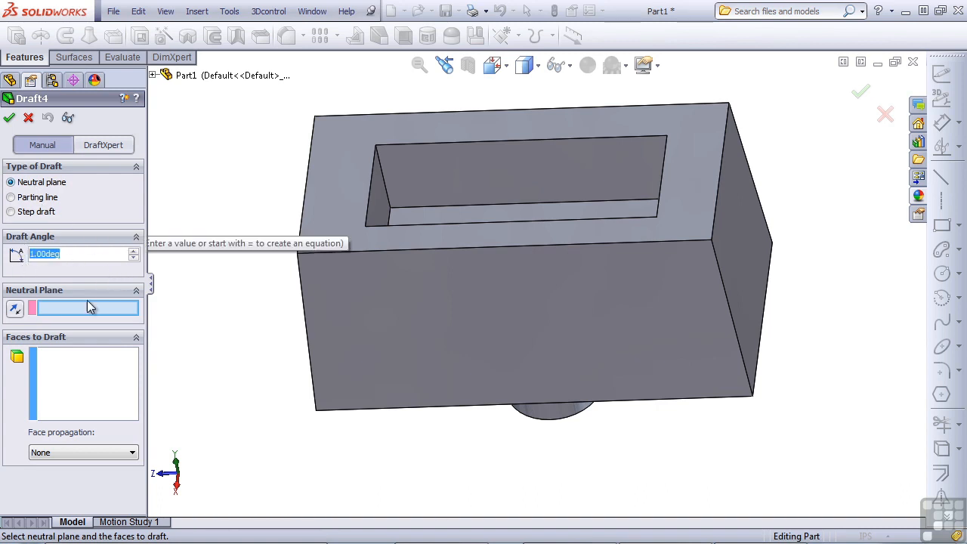
{"action": "left_click", "coordinate": [438, 221]}
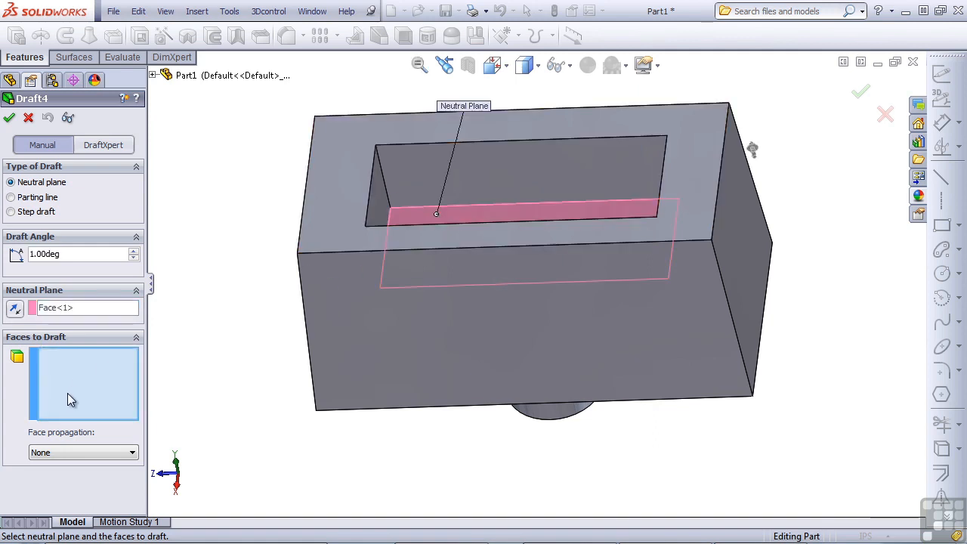
{"action": "left_click", "coordinate": [433, 359]}
{"action": "middle_click_drag", "start_coordinate": [433, 359], "coordinate": [678, 361]}
{"action": "left_click", "coordinate": [392, 346]}
{"action": "left_click", "coordinate": [441, 311]}
{"action": "left_click", "coordinate": [324, 281]}
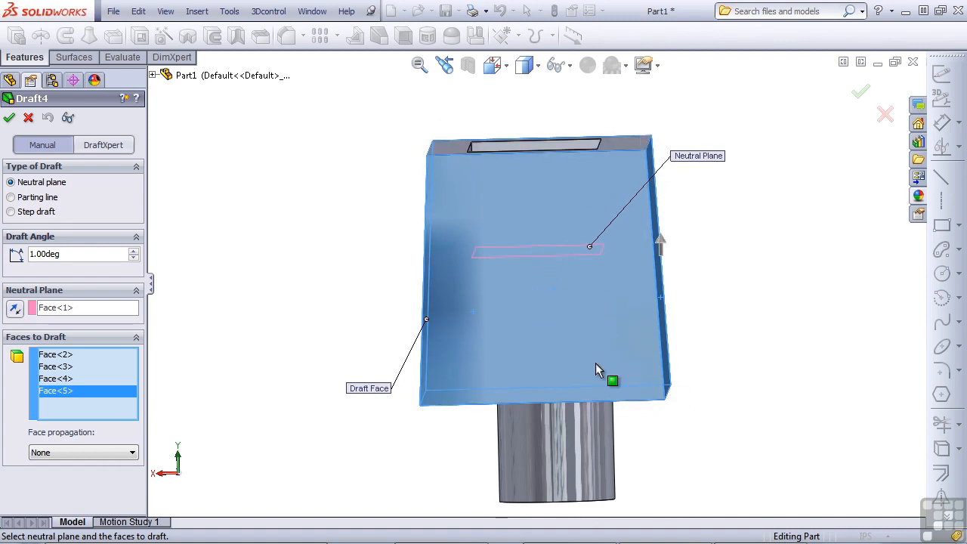
{"action": "key", "text": "Return"}
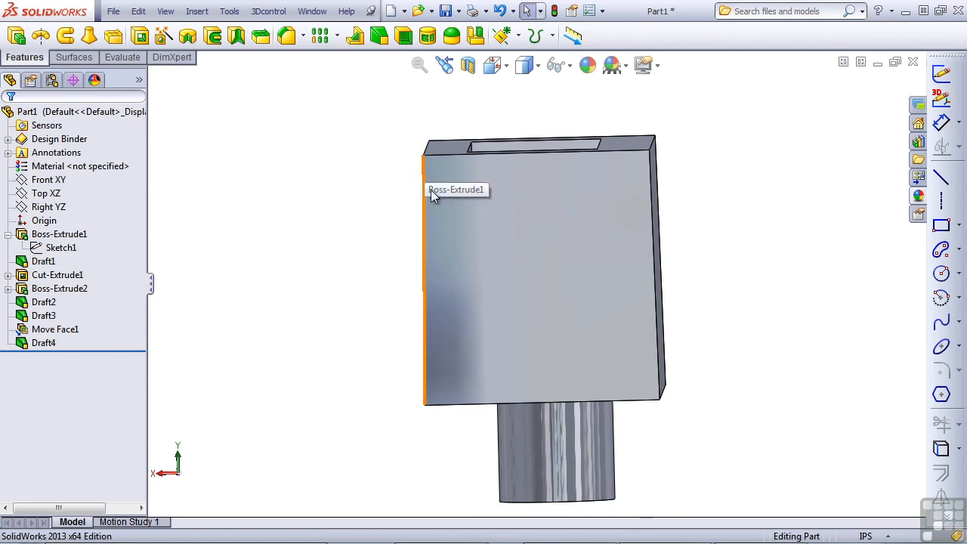
Examine the pocket floor and the rim face of the drafted block.
{"action": "middle_click_drag", "start_coordinate": [546, 265], "coordinate": [522, 215]}
{"action": "left_click", "coordinate": [522, 208]}
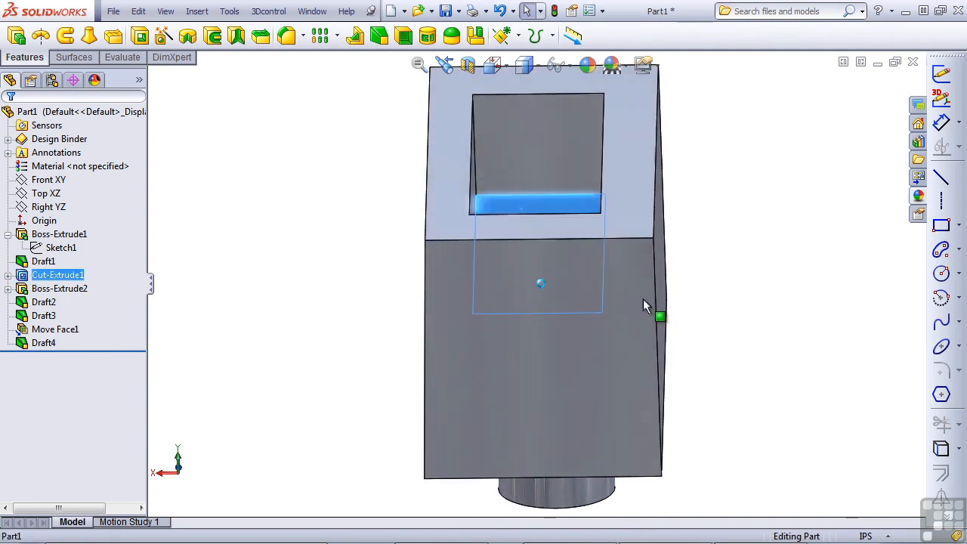
{"action": "middle_click_drag", "start_coordinate": [506, 394], "coordinate": [463, 138]}
{"action": "left_click", "coordinate": [464, 139]}
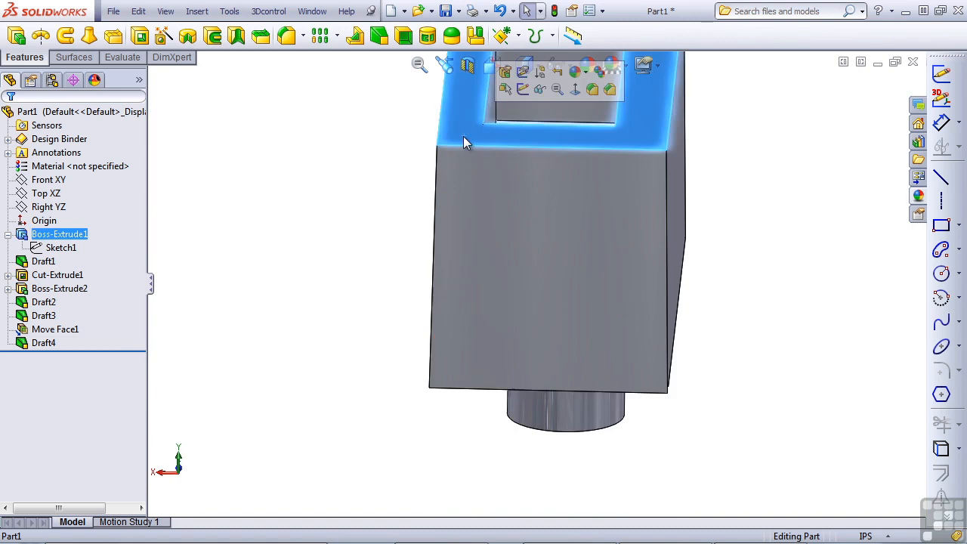
{"action": "left_click", "coordinate": [404, 229]}
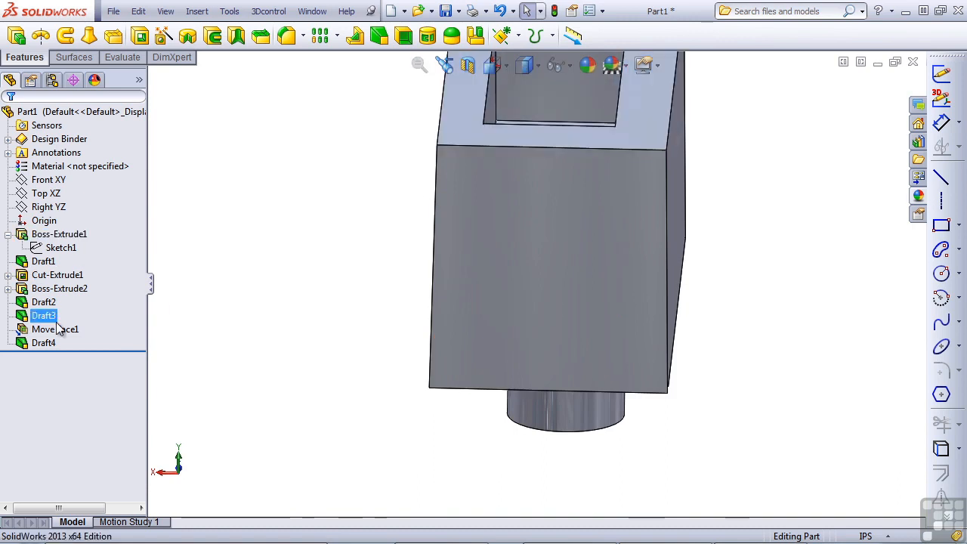
Roll the model back to before the last draft and check the lengths of one side face's upper and lower edges.
{"action": "left_click_drag", "start_coordinate": [83, 349], "coordinate": [82, 335]}
{"action": "middle_click_drag", "start_coordinate": [541, 296], "coordinate": [555, 166]}
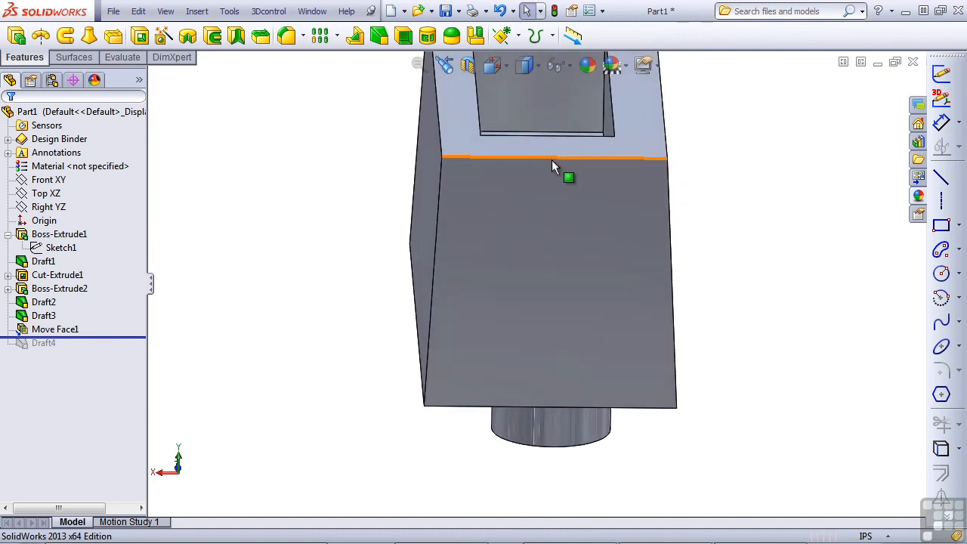
{"action": "left_click", "coordinate": [551, 160]}
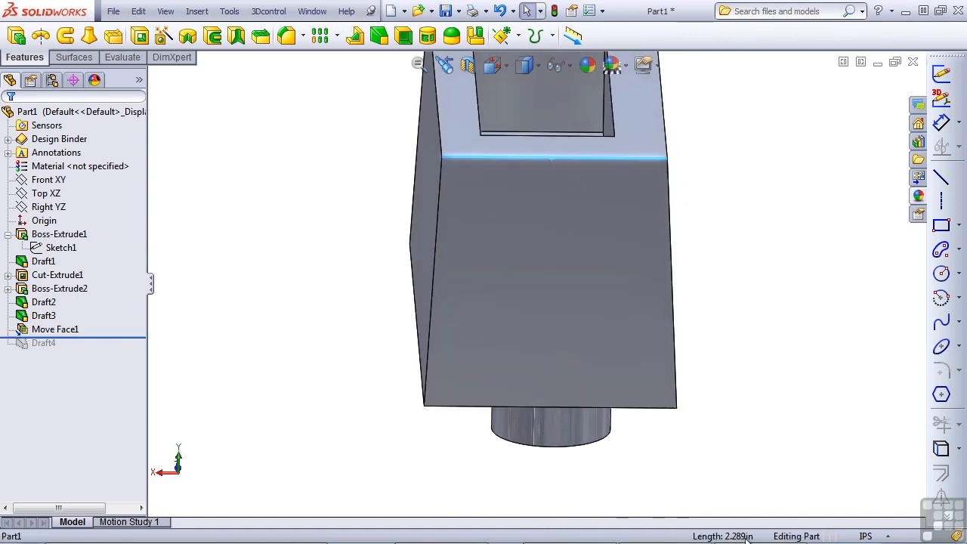
{"action": "left_click", "coordinate": [699, 468]}
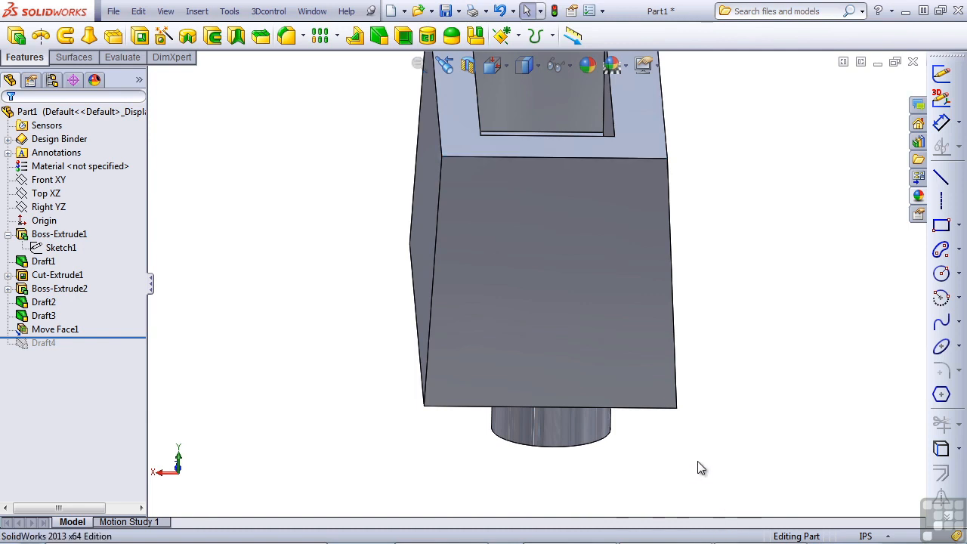
{"action": "left_click", "coordinate": [647, 408]}
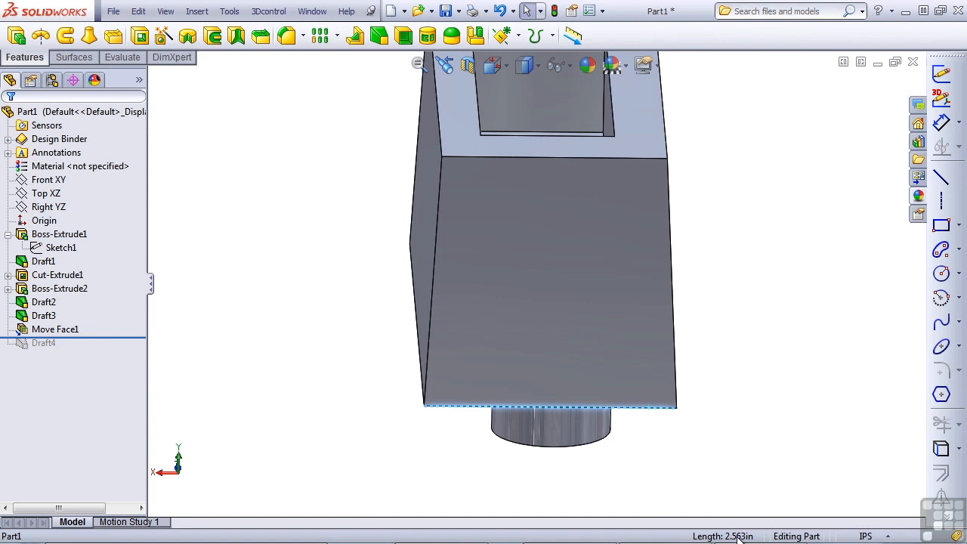
{"action": "left_click", "coordinate": [752, 507]}
Roll the model forward to include the last draft and check the same face's lower and upper edge lengths.
{"action": "left_click_drag", "start_coordinate": [112, 338], "coordinate": [89, 352]}
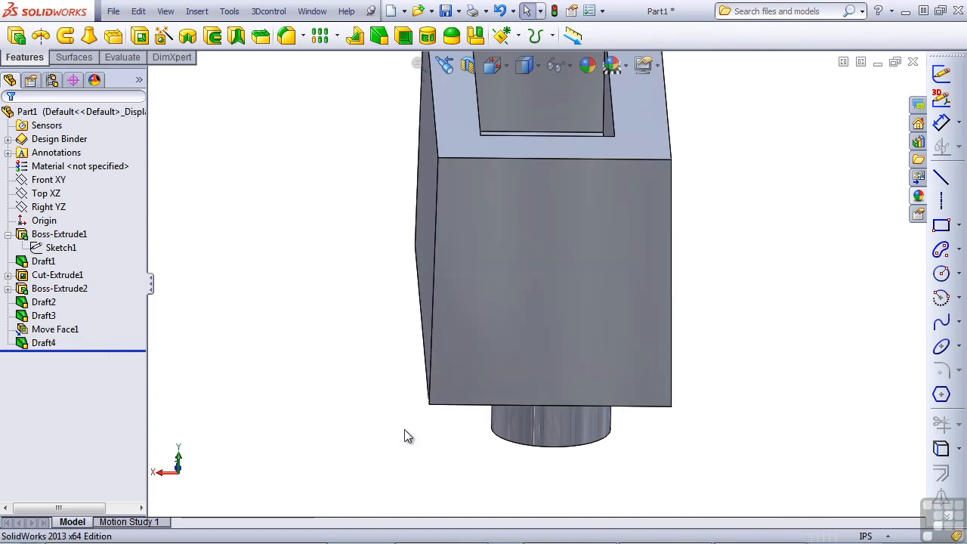
{"action": "left_click", "coordinate": [635, 412]}
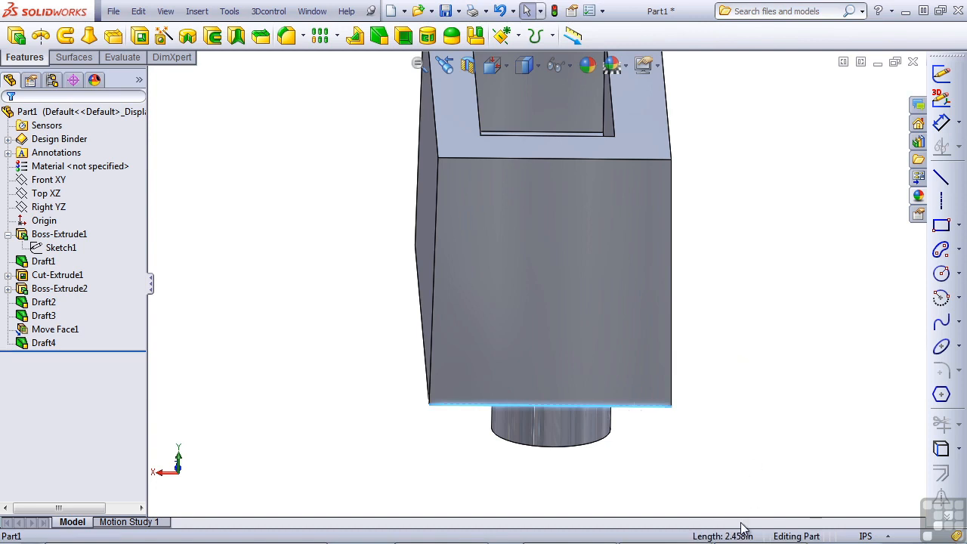
{"action": "left_click", "coordinate": [609, 249]}
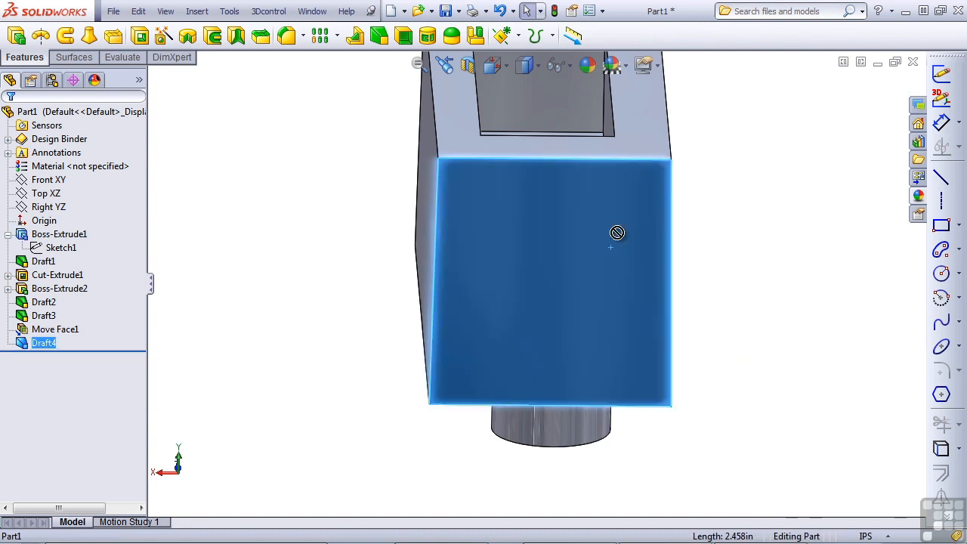
{"action": "left_click", "coordinate": [627, 160]}
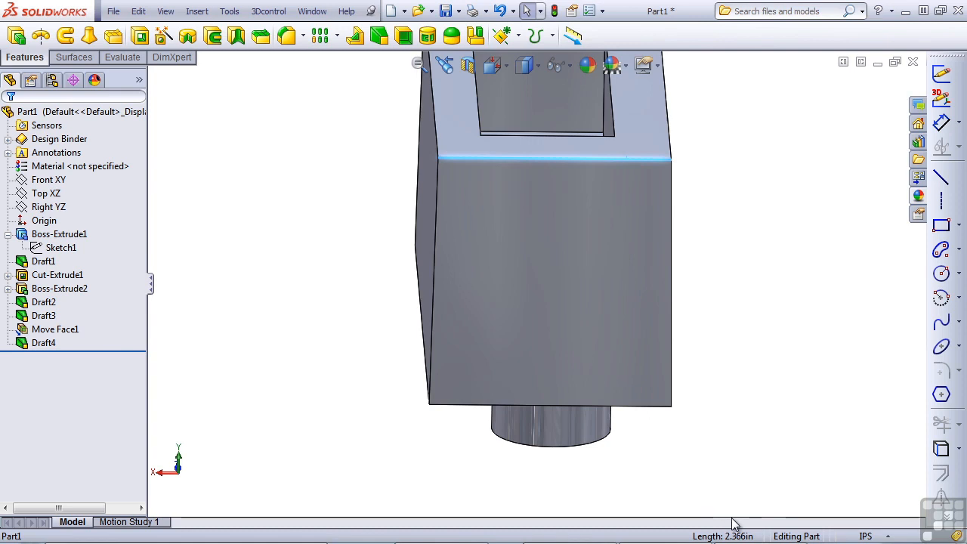
{"action": "left_click", "coordinate": [349, 426]}
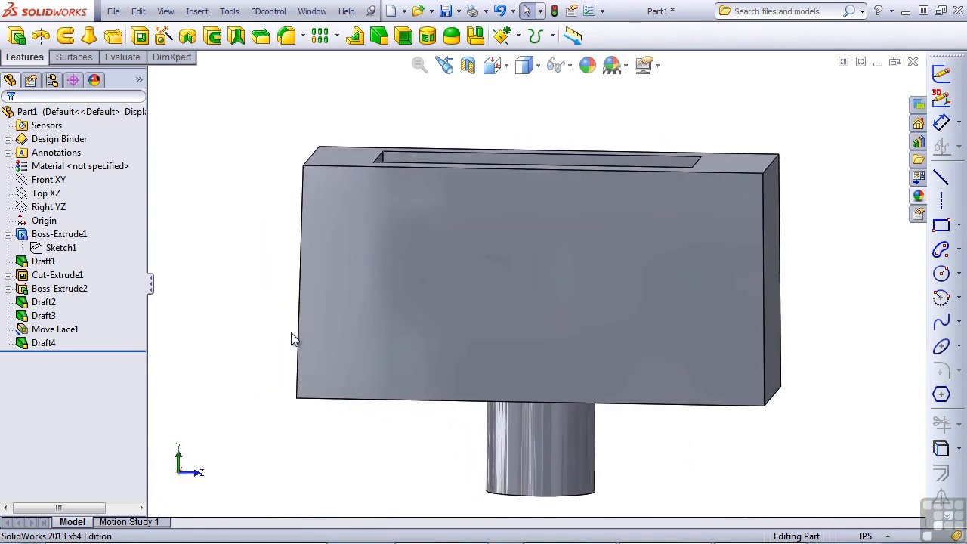
Create a part from the Infinite Skills Part Template and sketch a rectangle about 3.8 in wide from the origin on the Front XY plane.
{"action": "left_click", "coordinate": [392, 12]}
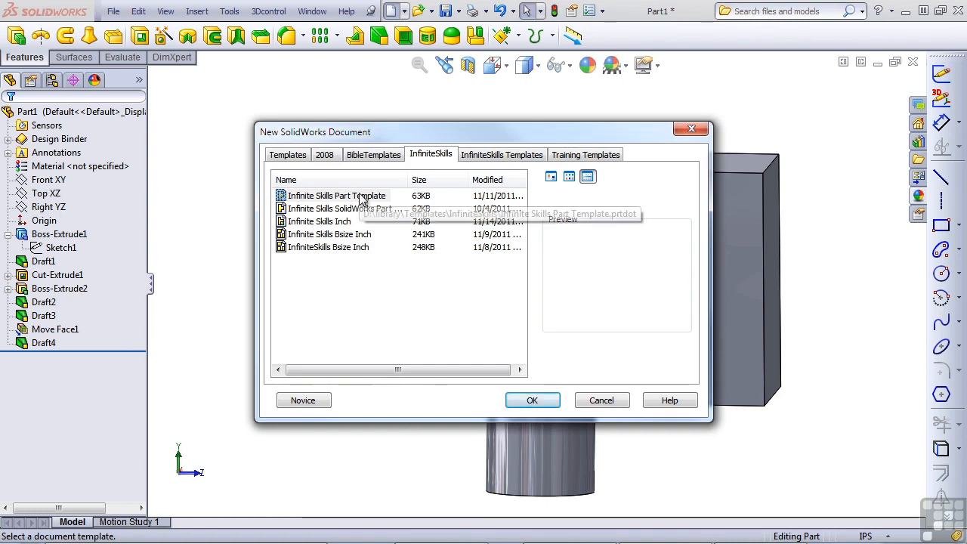
{"action": "double_click", "coordinate": [363, 198]}
{"action": "left_click", "coordinate": [941, 225]}
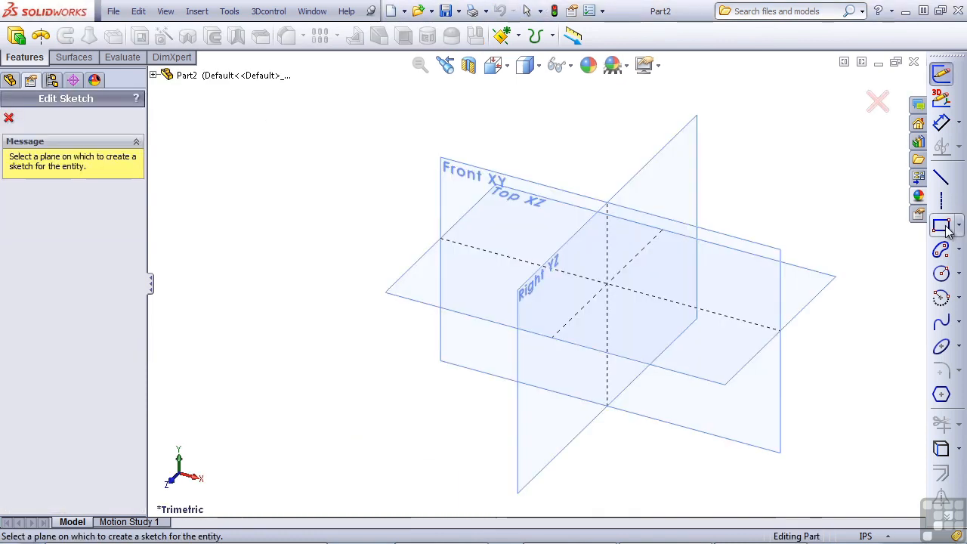
{"action": "left_click", "coordinate": [680, 246]}
{"action": "left_click", "coordinate": [607, 283]}
{"action": "left_click", "coordinate": [792, 207]}
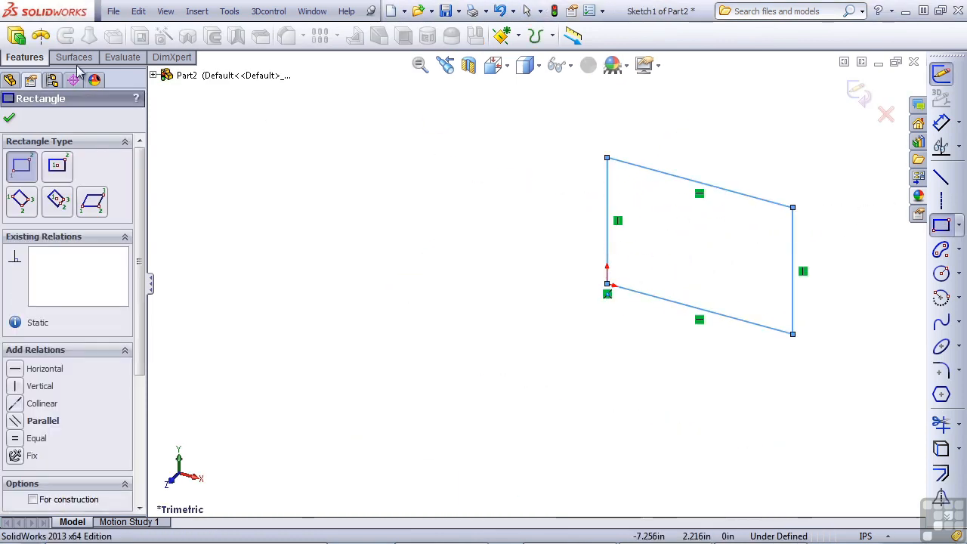
Extrude the rectangle sketch into a solid block with a freehand blind depth.
{"action": "left_click", "coordinate": [17, 35]}
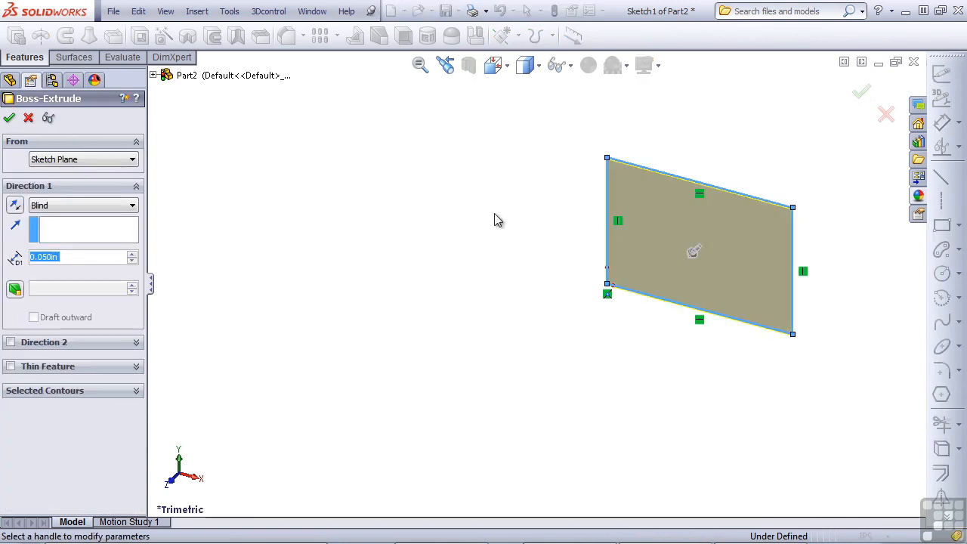
{"action": "left_click", "coordinate": [695, 255]}
{"action": "left_click", "coordinate": [609, 305]}
{"action": "right_click", "coordinate": [601, 303]}
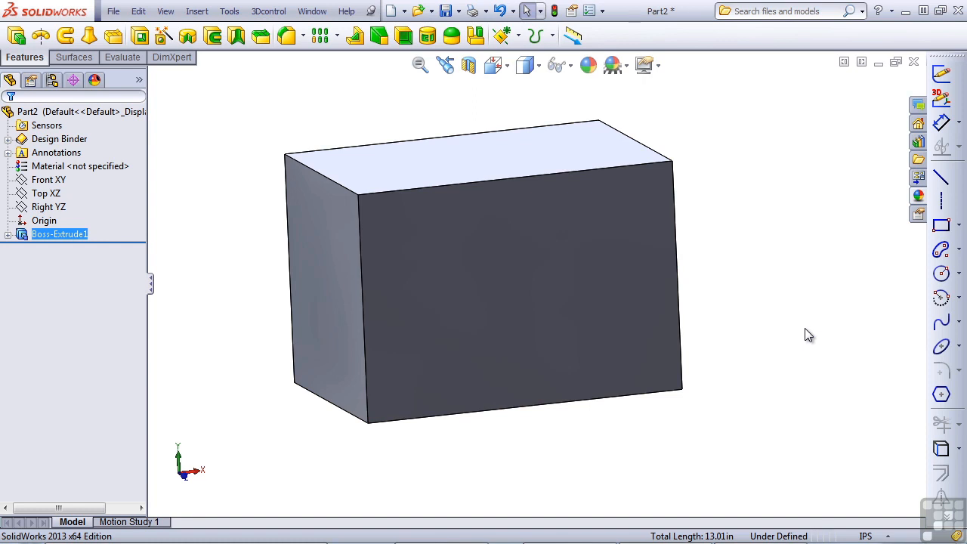
Sketch a downward-bowed three-point arc across the block's front face, from about 0.78 in high on one side edge to 1.20 in on the other.
{"action": "left_click", "coordinate": [584, 302]}
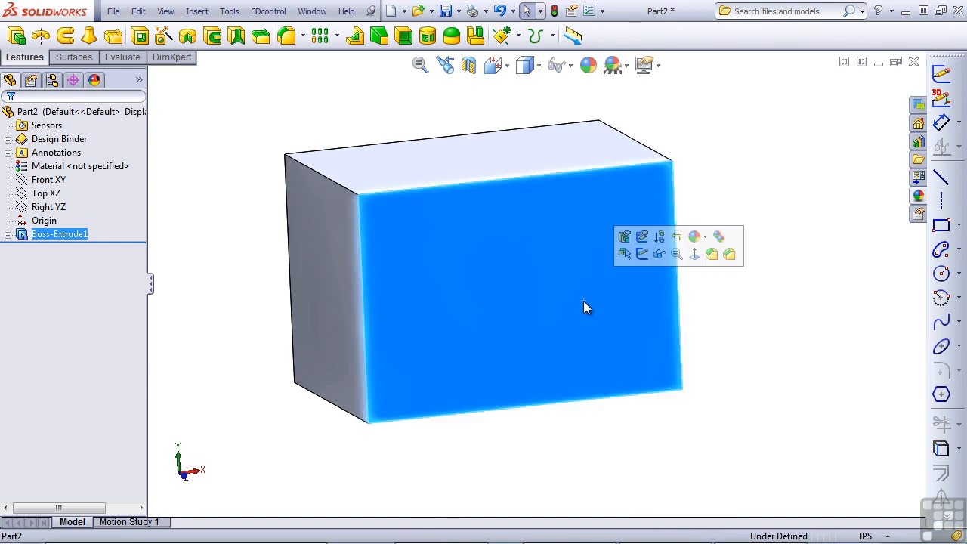
{"action": "left_click", "coordinate": [960, 301]}
{"action": "left_click", "coordinate": [876, 327]}
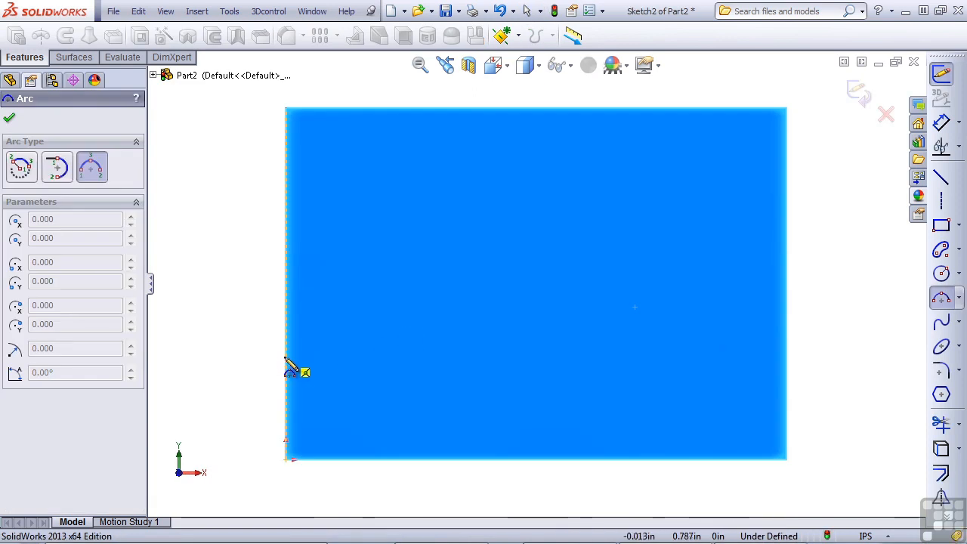
{"action": "left_click", "coordinate": [286, 358]}
{"action": "left_click", "coordinate": [784, 306]}
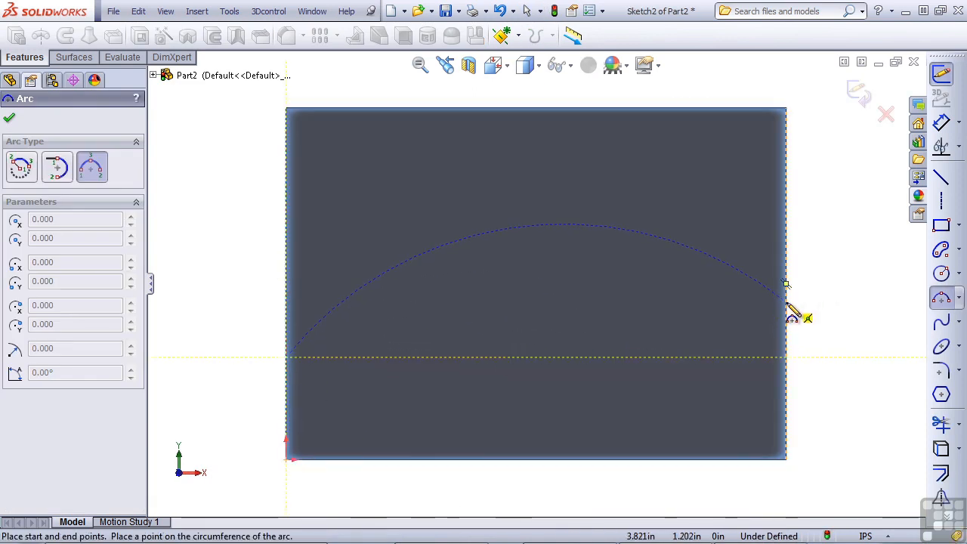
{"action": "left_click", "coordinate": [626, 356]}
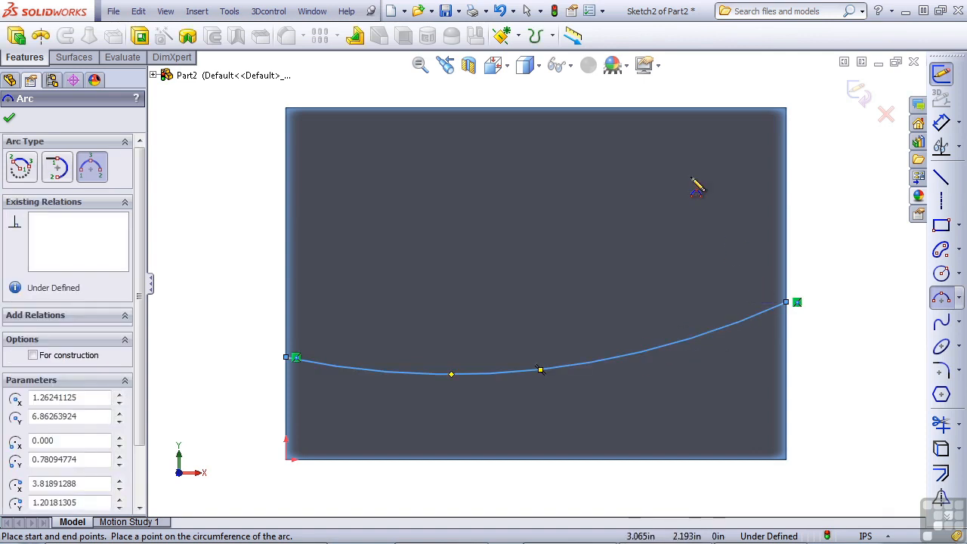
Split the block's four side faces with a projection Split Line made from the arc sketch.
{"action": "left_click", "coordinate": [552, 37]}
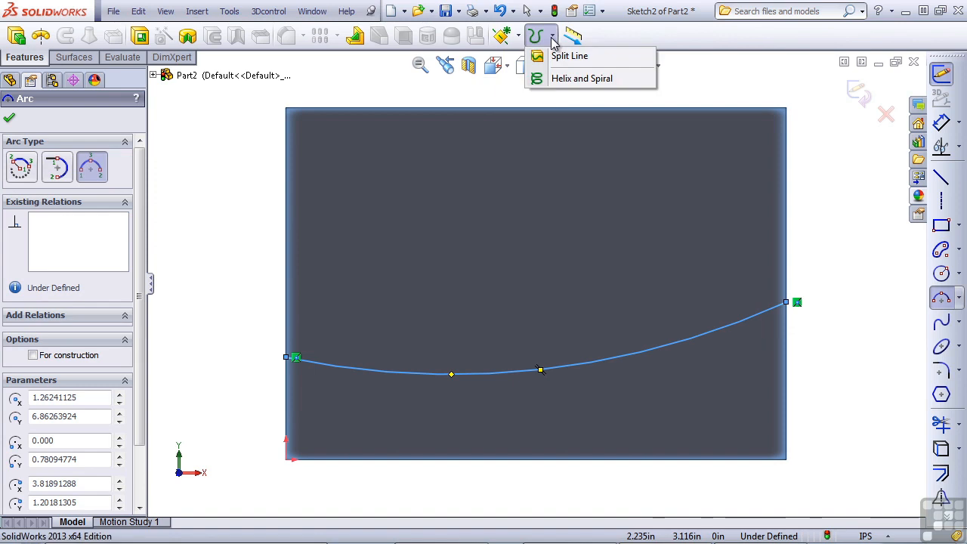
{"action": "left_click", "coordinate": [557, 57]}
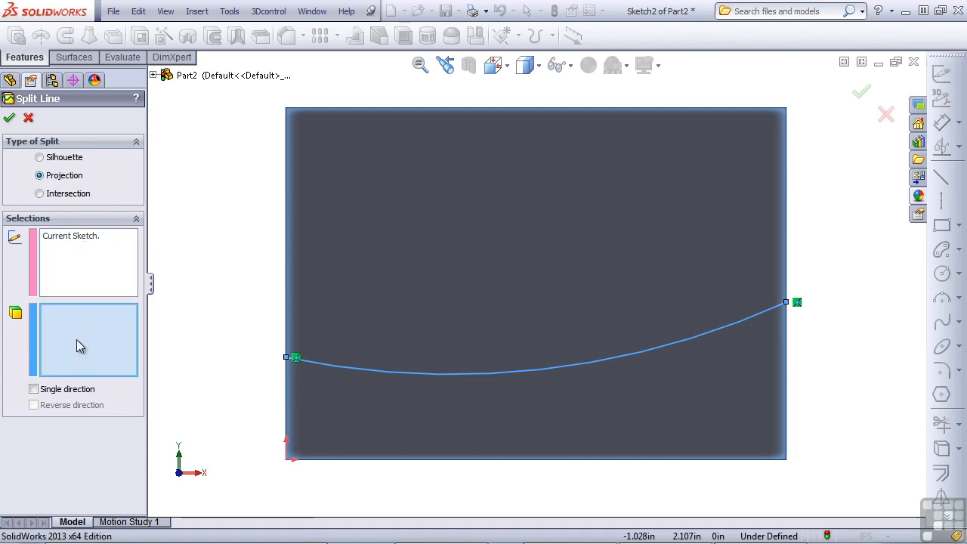
{"action": "left_click", "coordinate": [398, 301]}
{"action": "mouse_move", "coordinate": [398, 301]}
{"action": "middle_mouse_down"}
{"action": "mouse_move", "coordinate": [340, 296]}
{"action": "mouse_move", "coordinate": [296, 376]}
{"action": "mouse_move", "coordinate": [274, 385]}
{"action": "mouse_move", "coordinate": [585, 196]}
{"action": "mouse_move", "coordinate": [596, 388]}
{"action": "mouse_move", "coordinate": [581, 442]}
{"action": "mouse_move", "coordinate": [370, 483]}
{"action": "mouse_move", "coordinate": [323, 456]}
{"action": "middle_mouse_up"}
{"action": "left_click", "coordinate": [340, 296]}
{"action": "left_click", "coordinate": [403, 290]}
{"action": "left_click", "coordinate": [374, 303]}
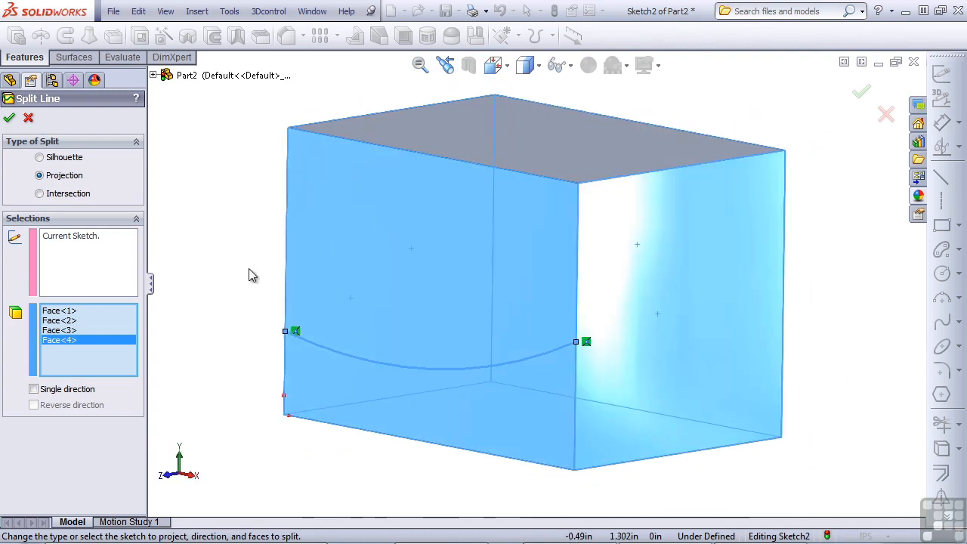
{"action": "left_click", "coordinate": [9, 118]}
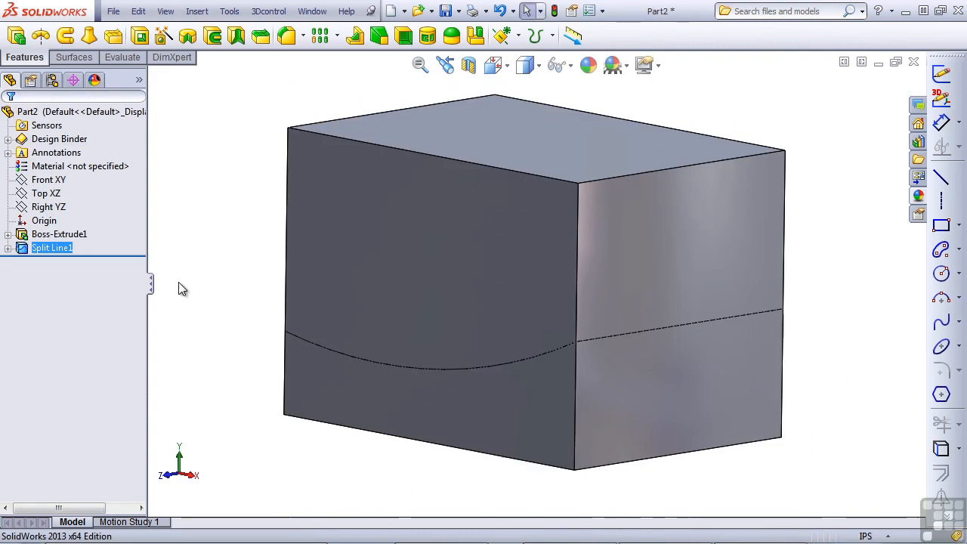
{"action": "left_click", "coordinate": [312, 412]}
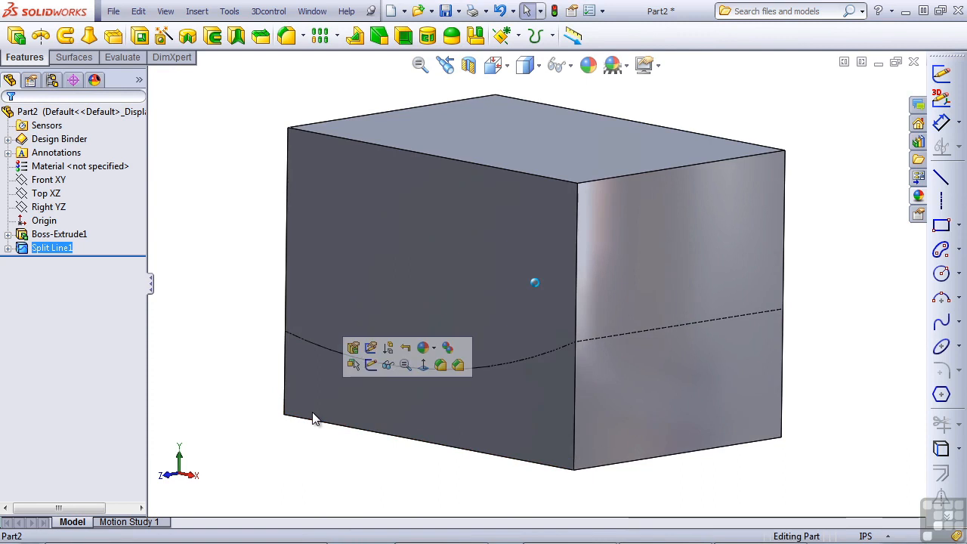
{"action": "left_click", "coordinate": [772, 487]}
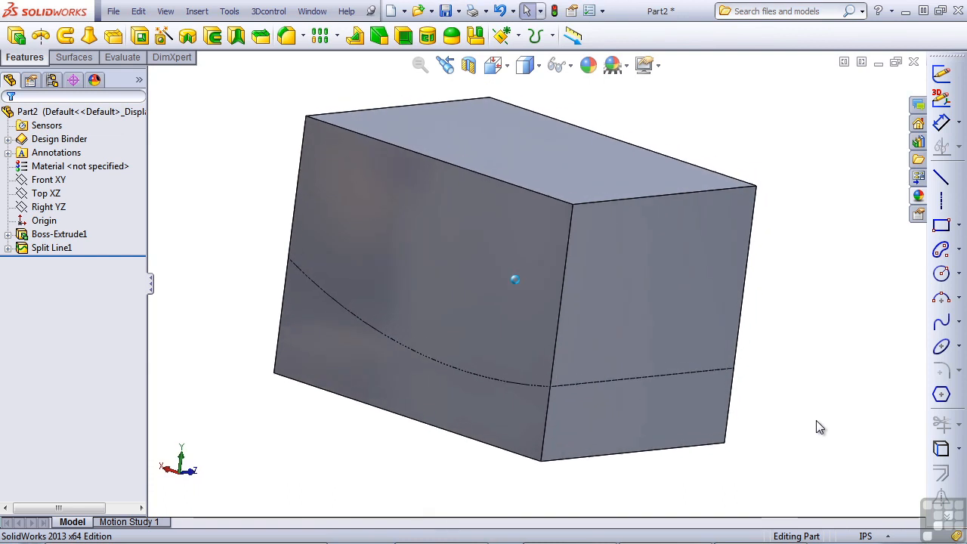
Set up a parting line draft at 5 degrees with the block's top face as the direction of pull.
{"action": "left_click", "coordinate": [379, 36]}
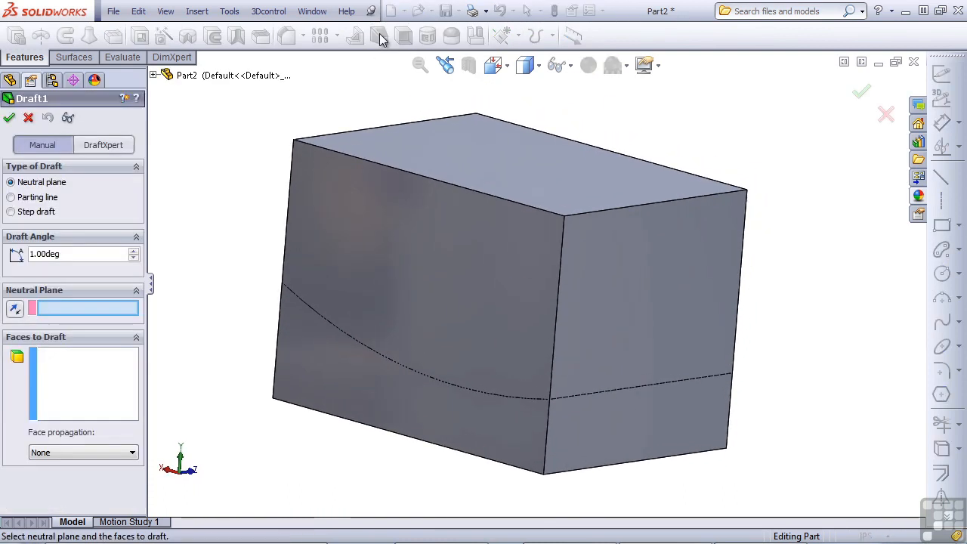
{"action": "left_click", "coordinate": [11, 197]}
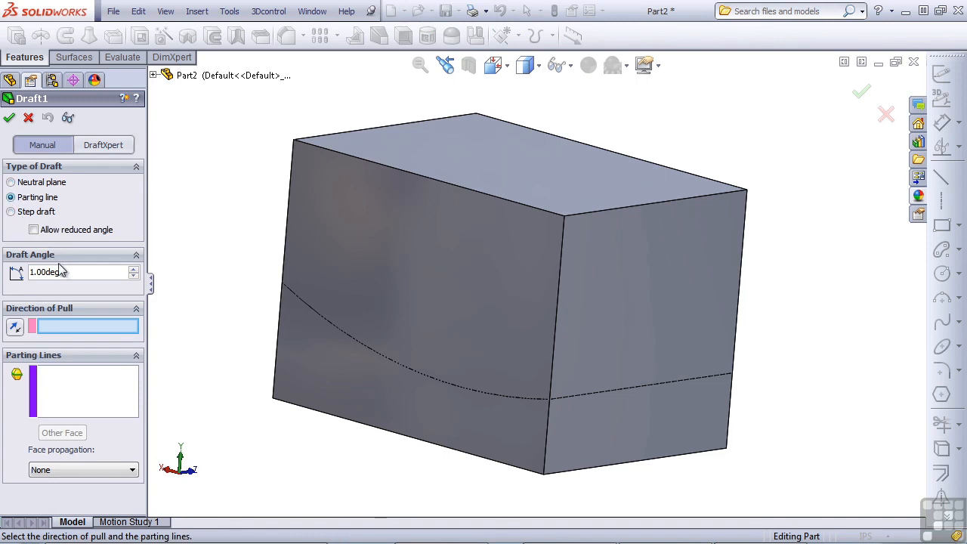
{"action": "type", "text": "5"}
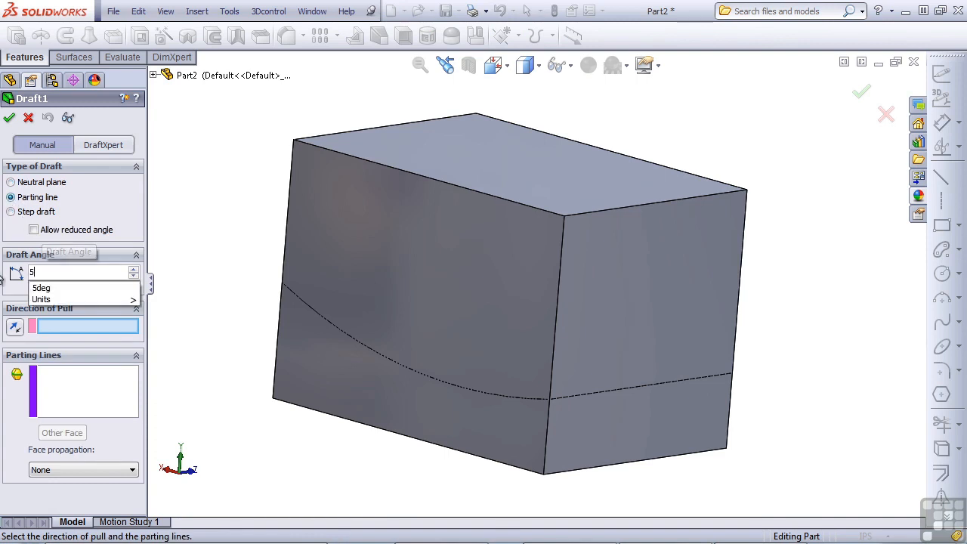
{"action": "key", "text": "Return"}
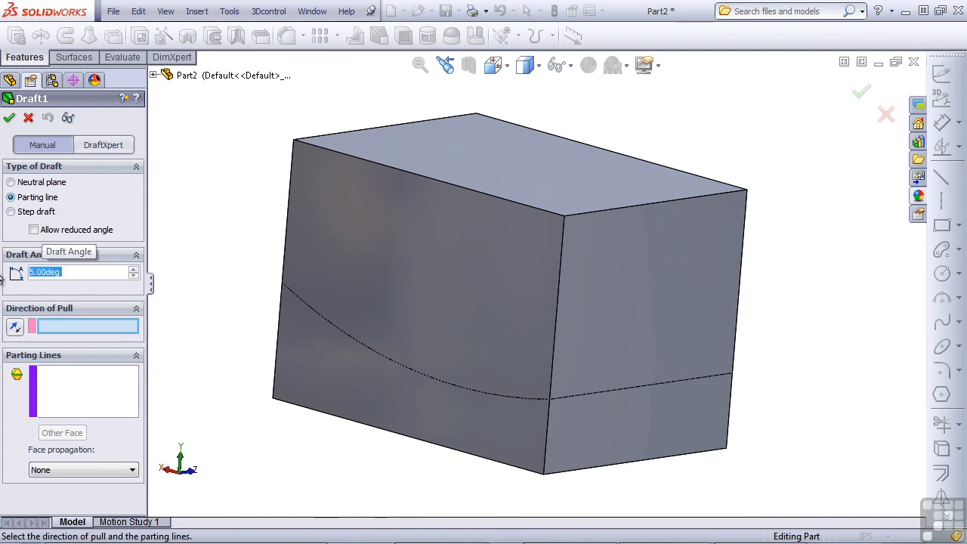
{"action": "left_click", "coordinate": [94, 330]}
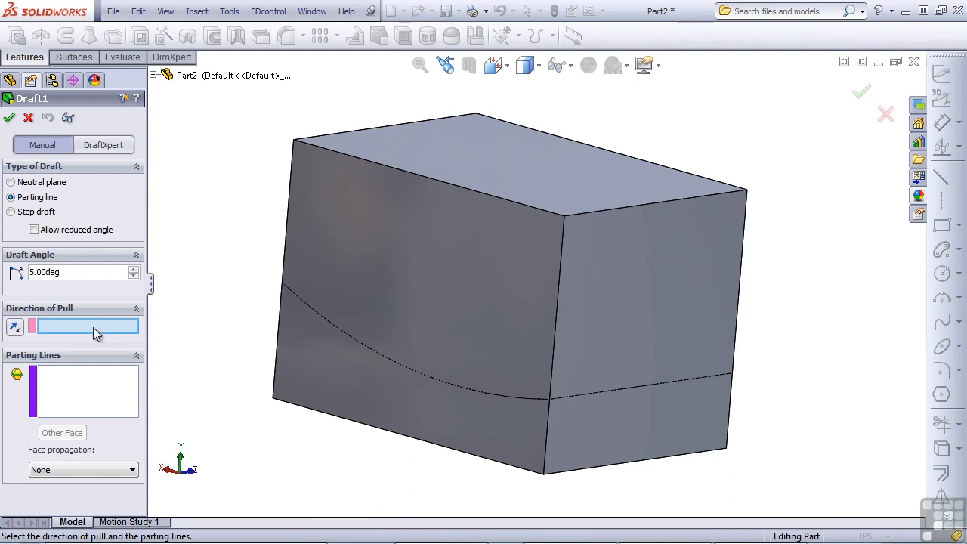
{"action": "left_click", "coordinate": [537, 158]}
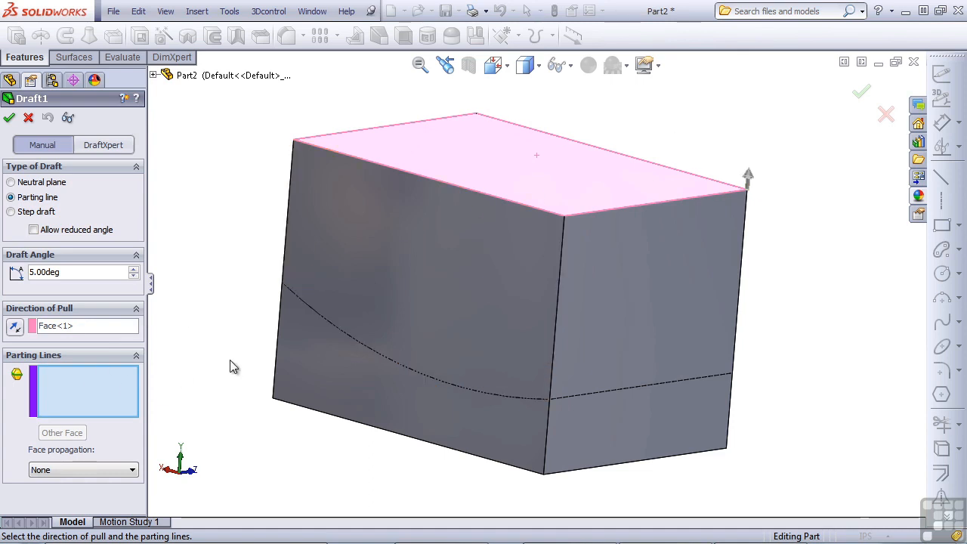
Select the four split-line edges around the block's sides as the draft's parting lines.
{"action": "left_click", "coordinate": [366, 347]}
{"action": "left_click", "coordinate": [636, 393]}
{"action": "middle_click_drag", "start_coordinate": [641, 395], "coordinate": [592, 381]}
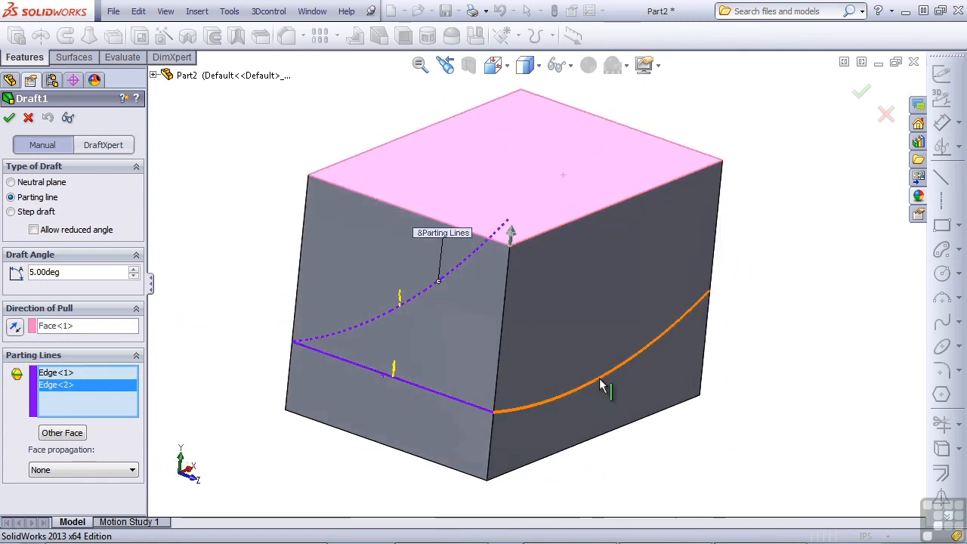
{"action": "left_click", "coordinate": [597, 377]}
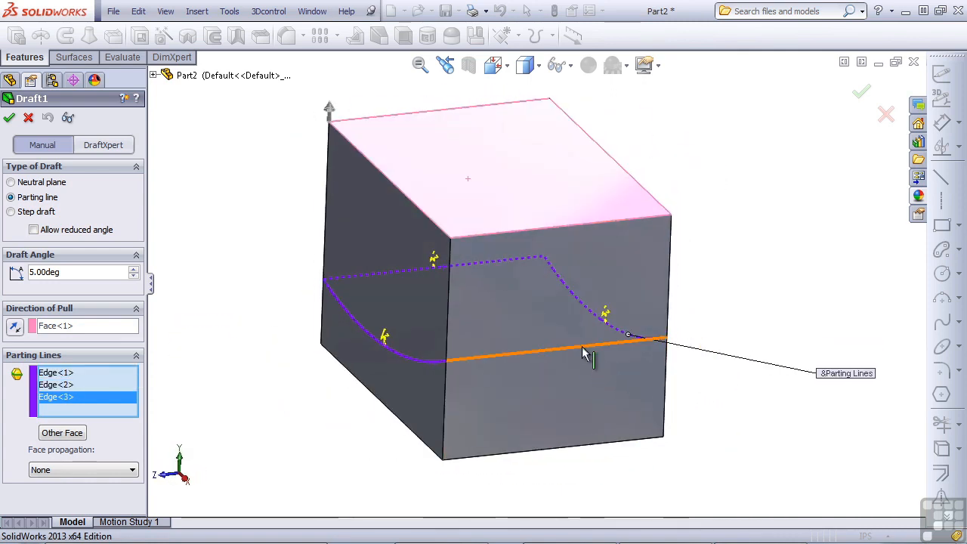
{"action": "left_click", "coordinate": [580, 349]}
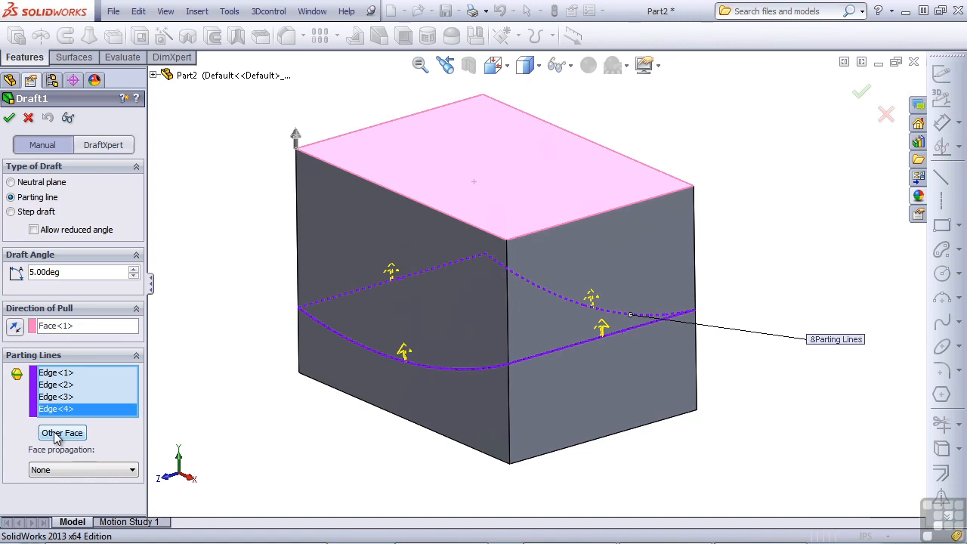
Switch one curved parting edge to its other face and back to the upper face, and accept the draft.
{"action": "left_click", "coordinate": [57, 398]}
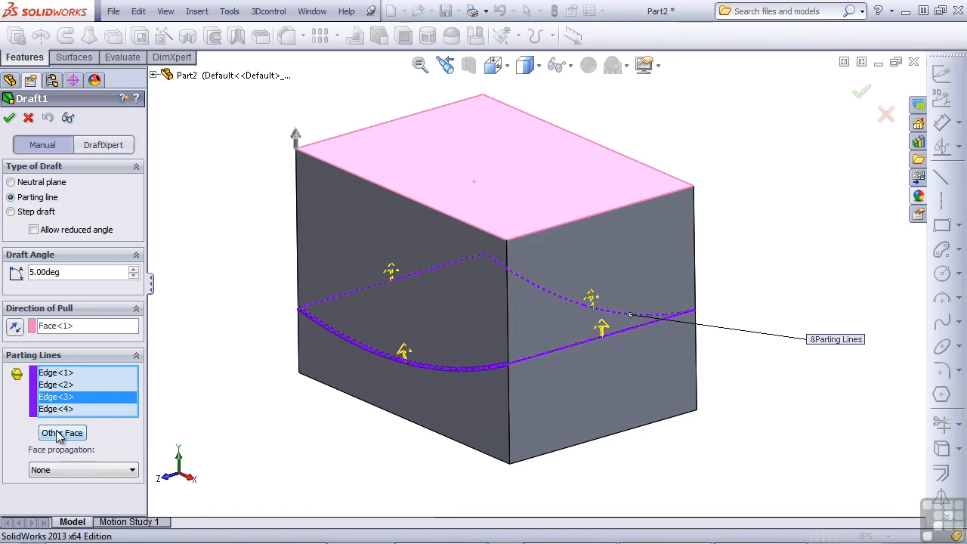
{"action": "left_click", "coordinate": [60, 434]}
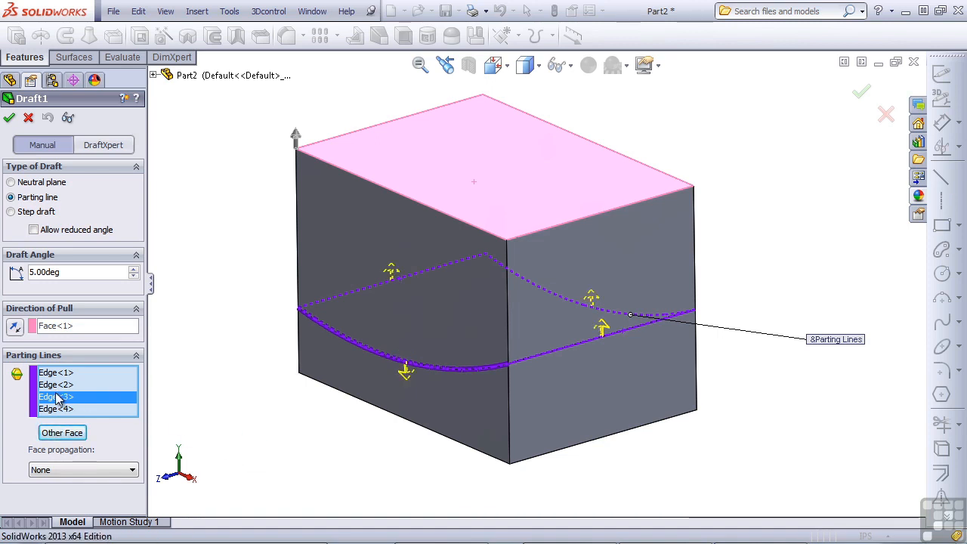
{"action": "left_click", "coordinate": [60, 435]}
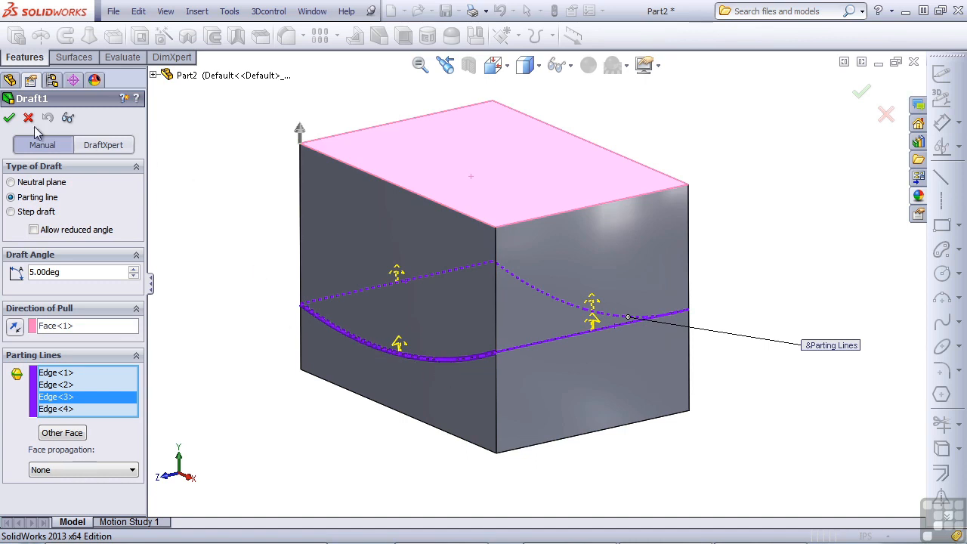
{"action": "left_click", "coordinate": [10, 118]}
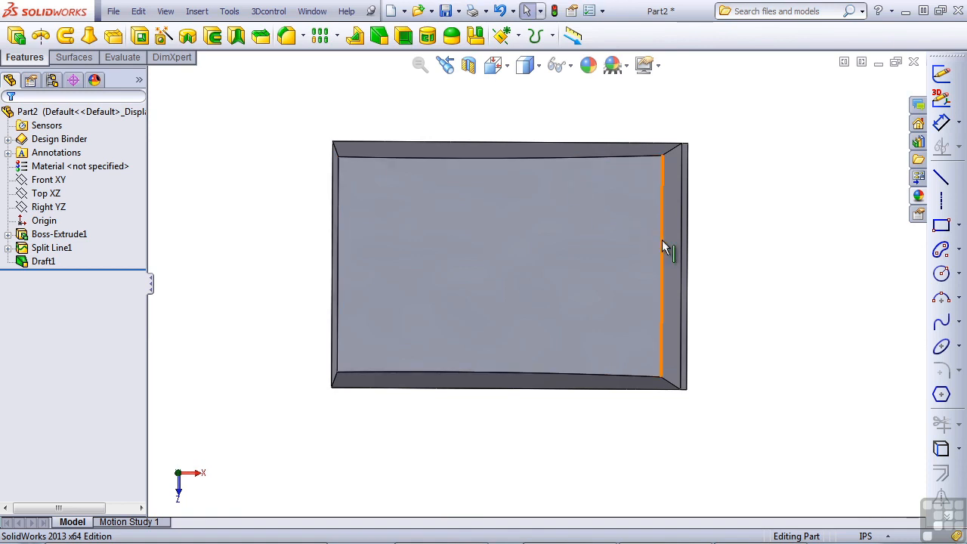
Examine the block's drafted faces and review the draft feature's parting line settings without changing them.
{"action": "mouse_move", "coordinate": [671, 253]}
{"action": "middle_mouse_down"}
{"action": "mouse_move", "coordinate": [682, 265]}
{"action": "mouse_move", "coordinate": [666, 256]}
{"action": "middle_mouse_up"}
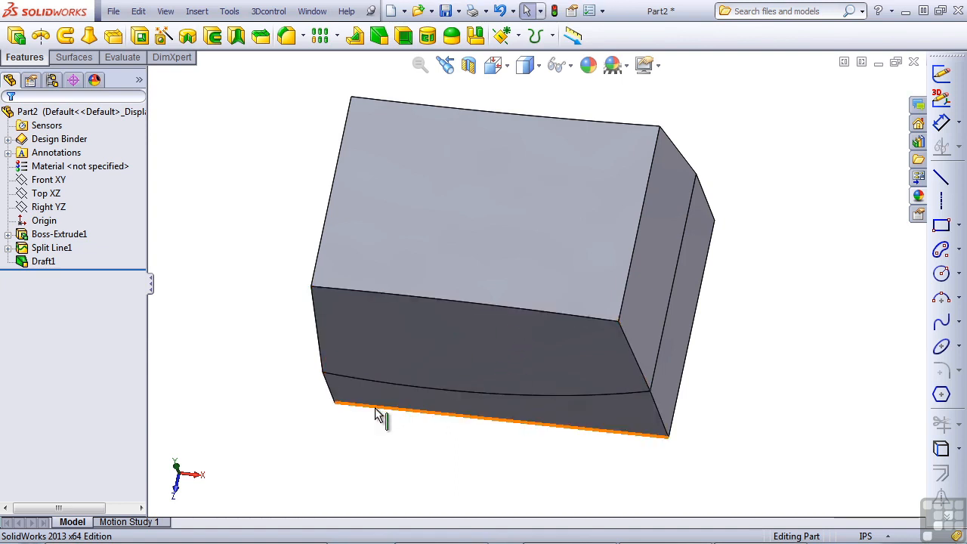
{"action": "left_click", "coordinate": [447, 341]}
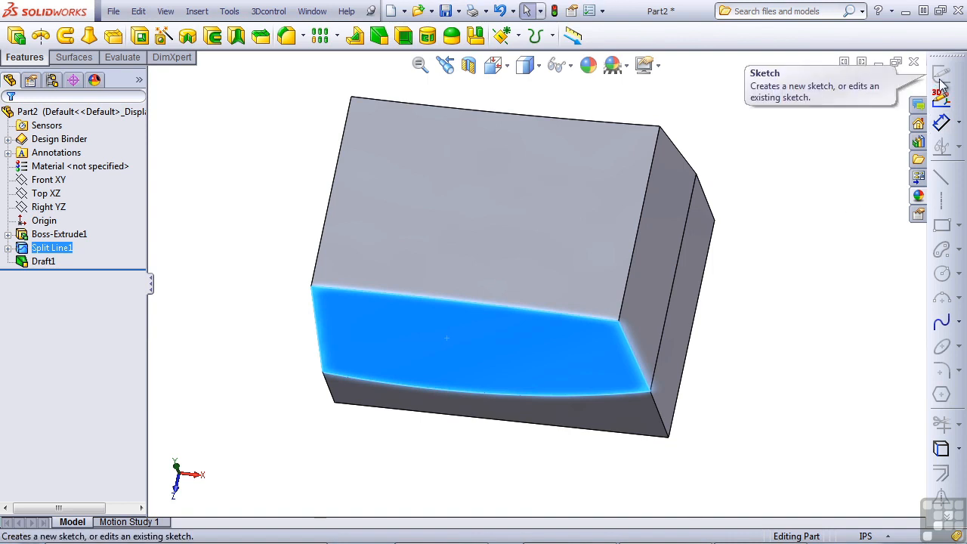
{"action": "left_click", "coordinate": [666, 215]}
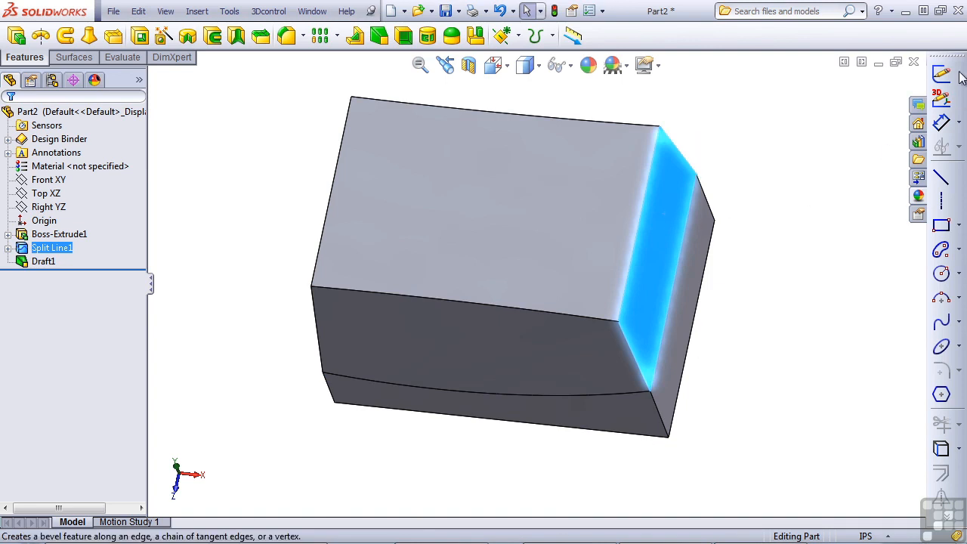
{"action": "left_click", "coordinate": [857, 227]}
{"action": "middle_click_drag", "start_coordinate": [505, 378], "coordinate": [453, 321]}
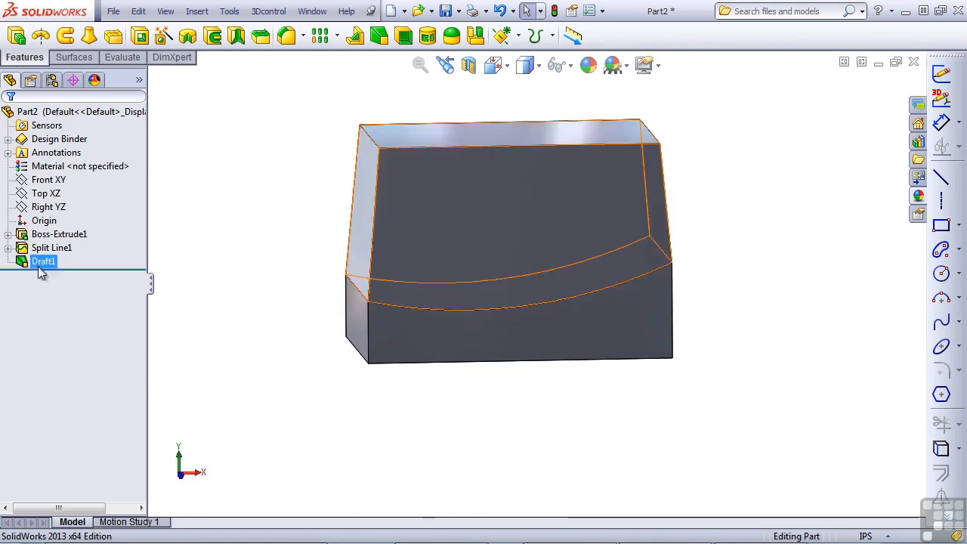
{"action": "left_click", "coordinate": [38, 264]}
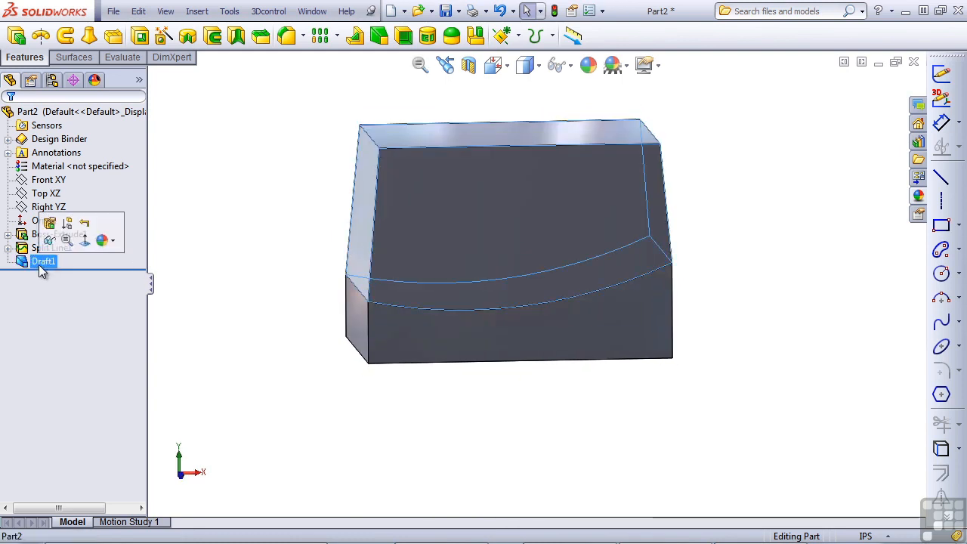
{"action": "left_click", "coordinate": [49, 223]}
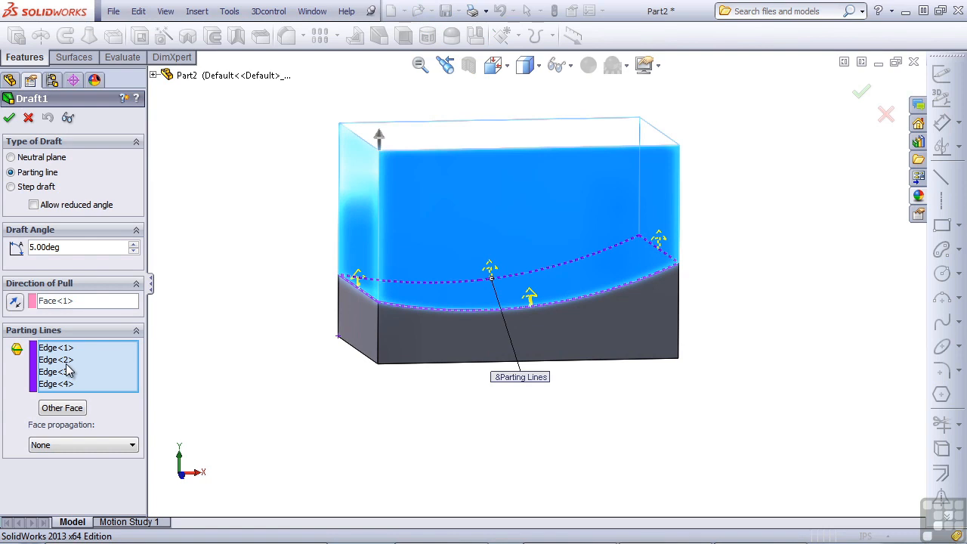
{"action": "left_click", "coordinate": [9, 118]}
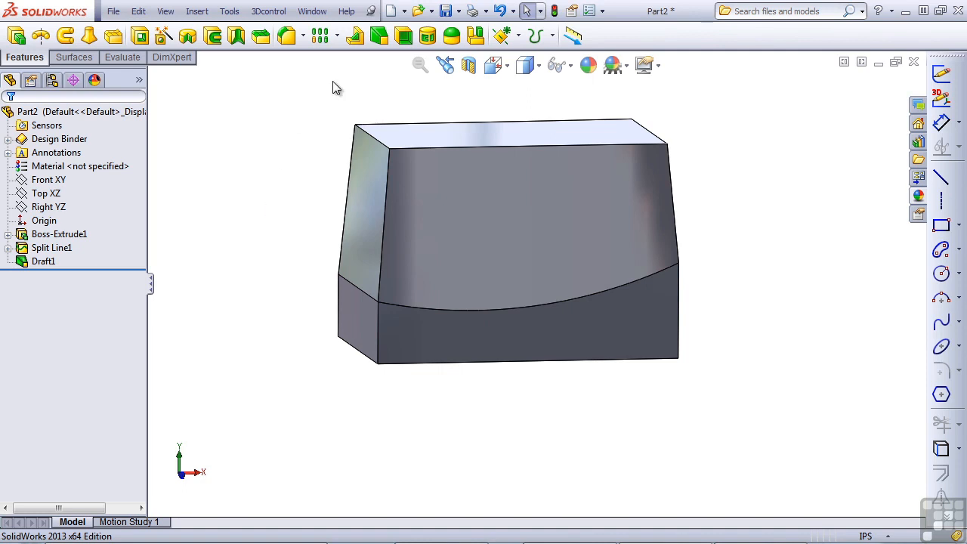
Set up a second 5-degree parting line draft using the top face as the direction of pull, reversed to point downward.
{"action": "left_click", "coordinate": [378, 36]}
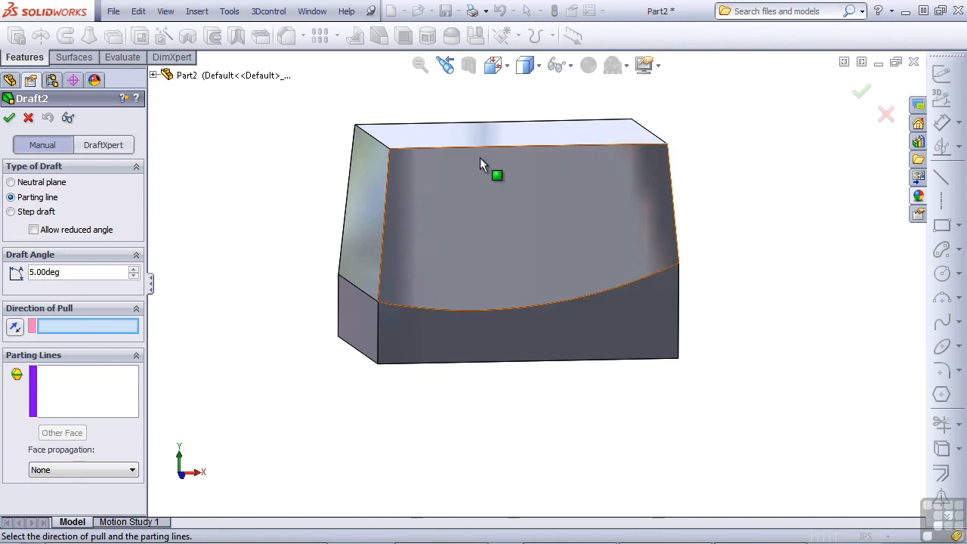
{"action": "left_click", "coordinate": [471, 135]}
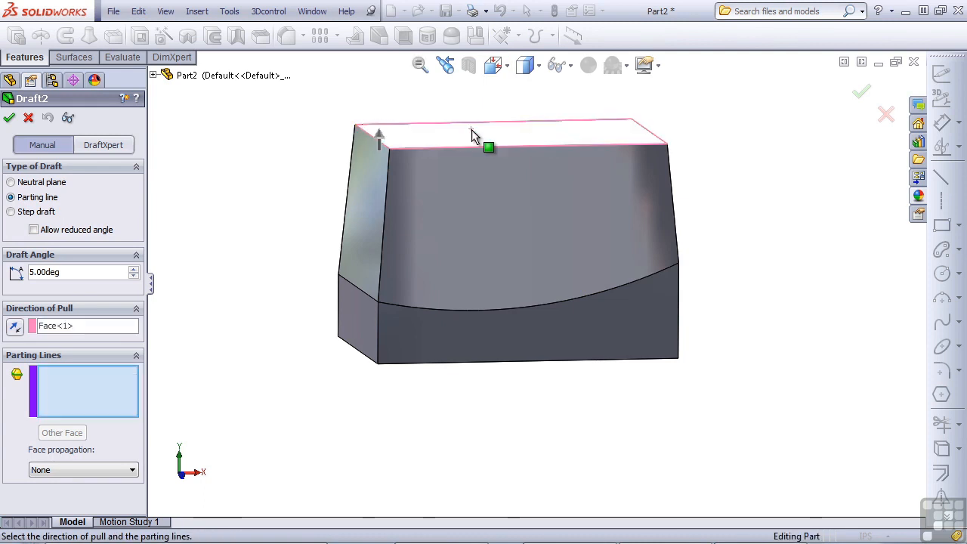
{"action": "left_click", "coordinate": [15, 327]}
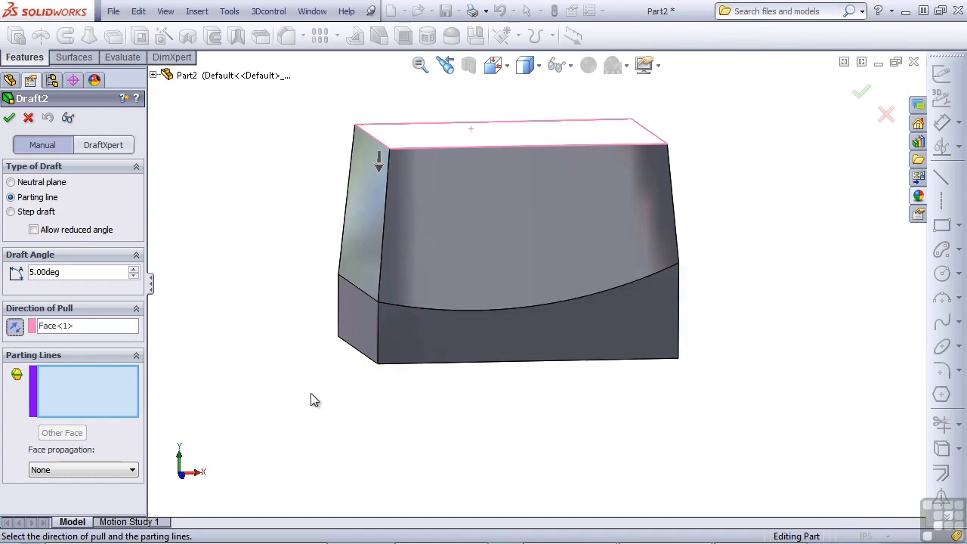
Pick the four split-line edges as parting lines for the lower faces and accept the second draft.
{"action": "left_click", "coordinate": [472, 310]}
{"action": "middle_click_drag", "start_coordinate": [348, 321], "coordinate": [373, 284]}
{"action": "left_click", "coordinate": [403, 305]}
{"action": "left_click", "coordinate": [478, 325]}
{"action": "left_click", "coordinate": [411, 303]}
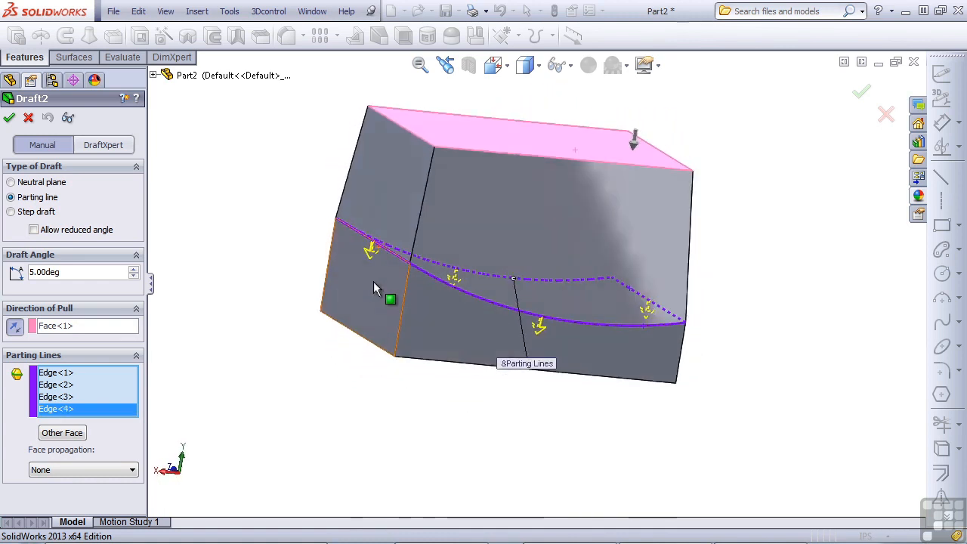
{"action": "middle_click_drag", "start_coordinate": [707, 354], "coordinate": [727, 360]}
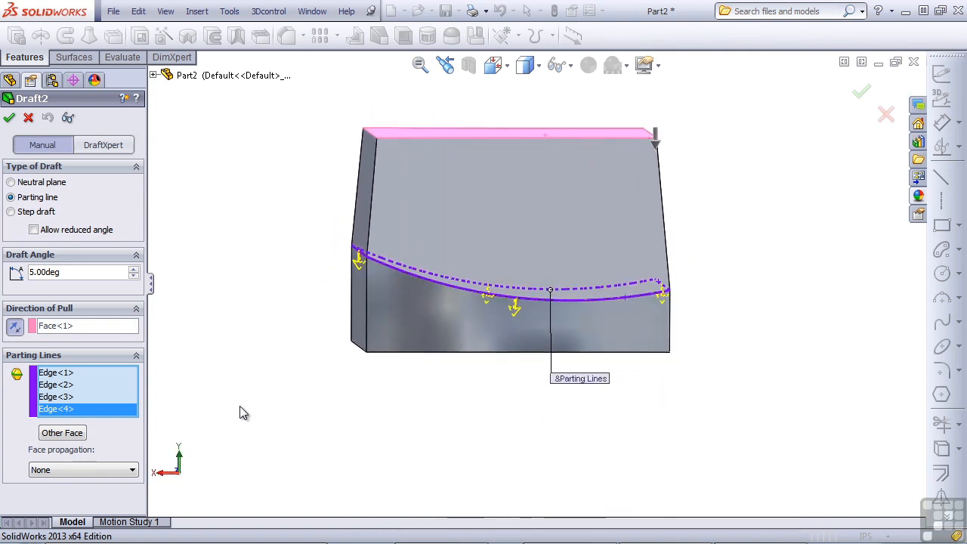
{"action": "left_click", "coordinate": [9, 118]}
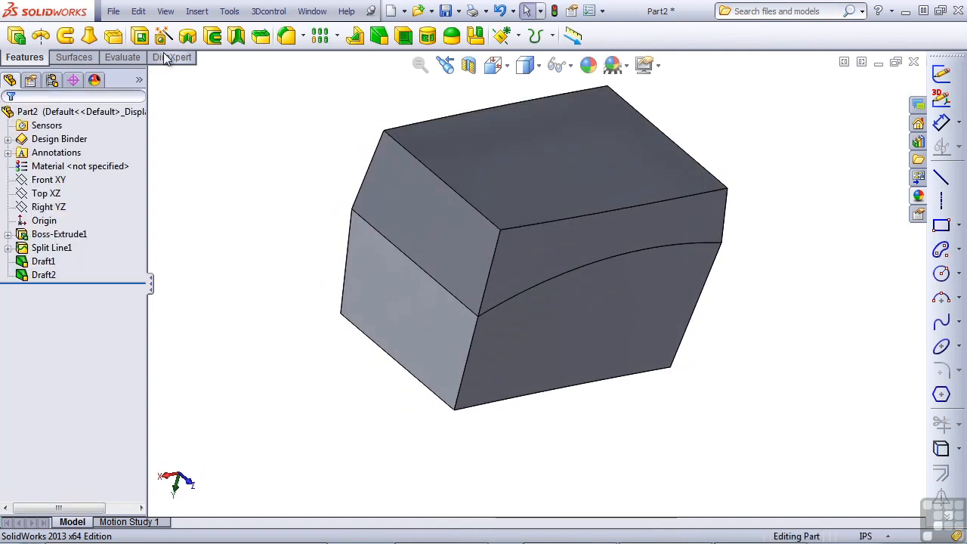
Run a 1-degree draft analysis with the block's bottom face as the pull direction and examine the colored faces.
{"action": "left_click", "coordinate": [165, 10]}
{"action": "mouse_move", "coordinate": [200, 68]}
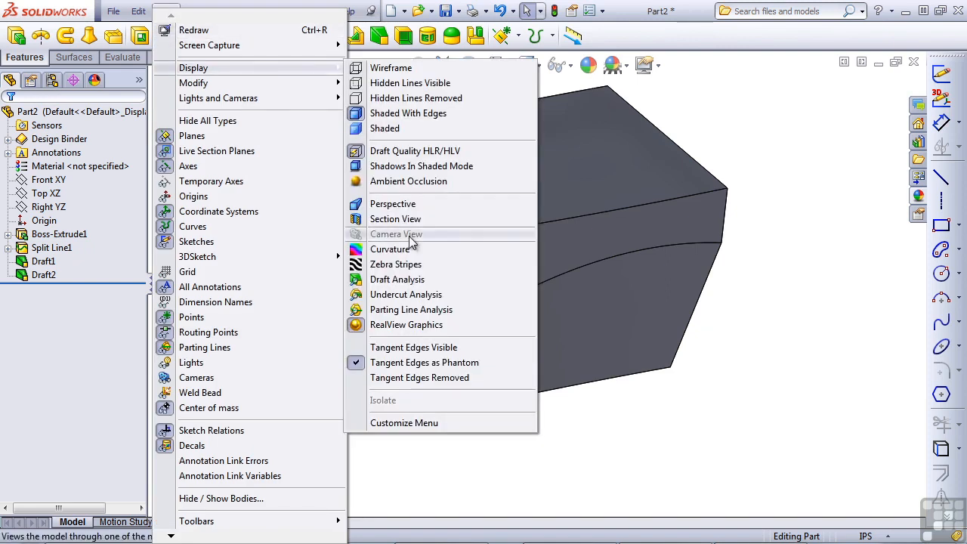
{"action": "left_click", "coordinate": [400, 278]}
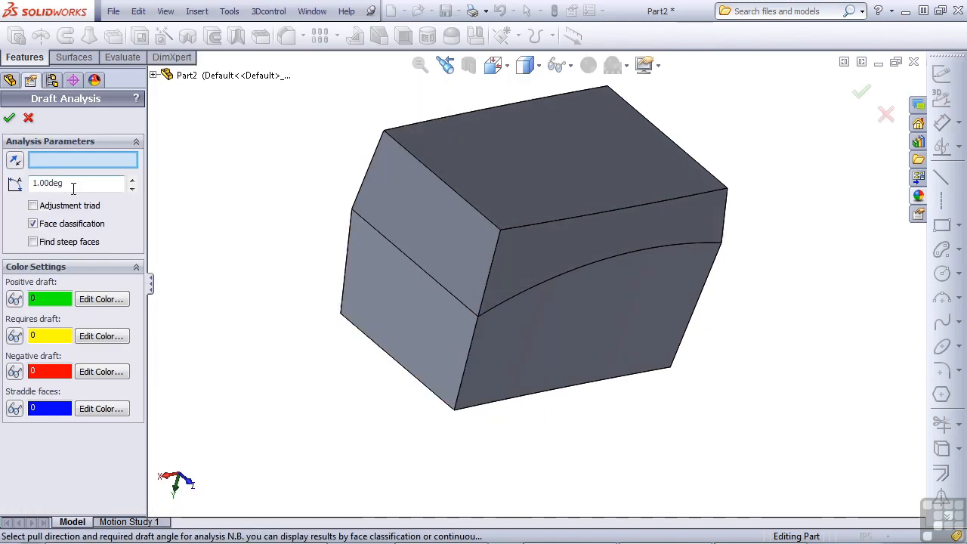
{"action": "left_click", "coordinate": [520, 180]}
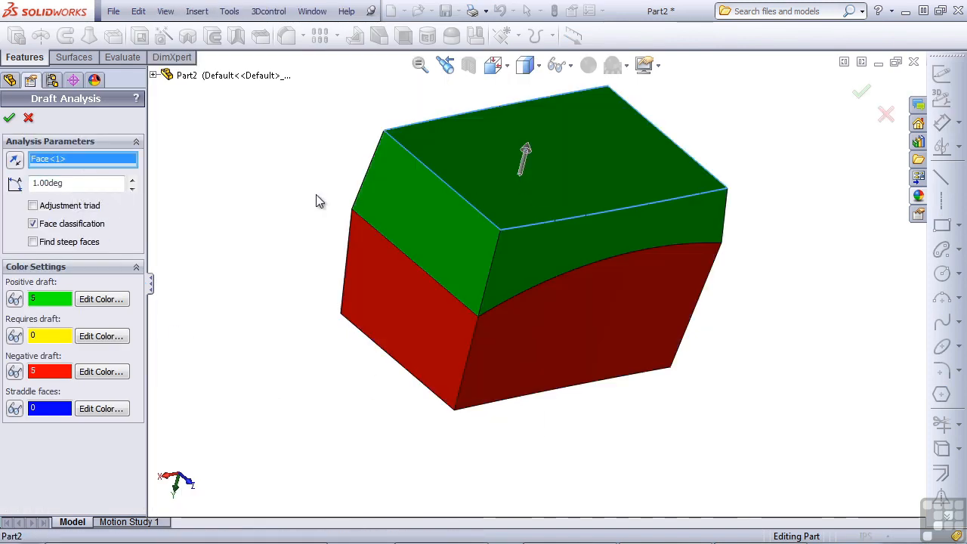
{"action": "left_click", "coordinate": [83, 182]}
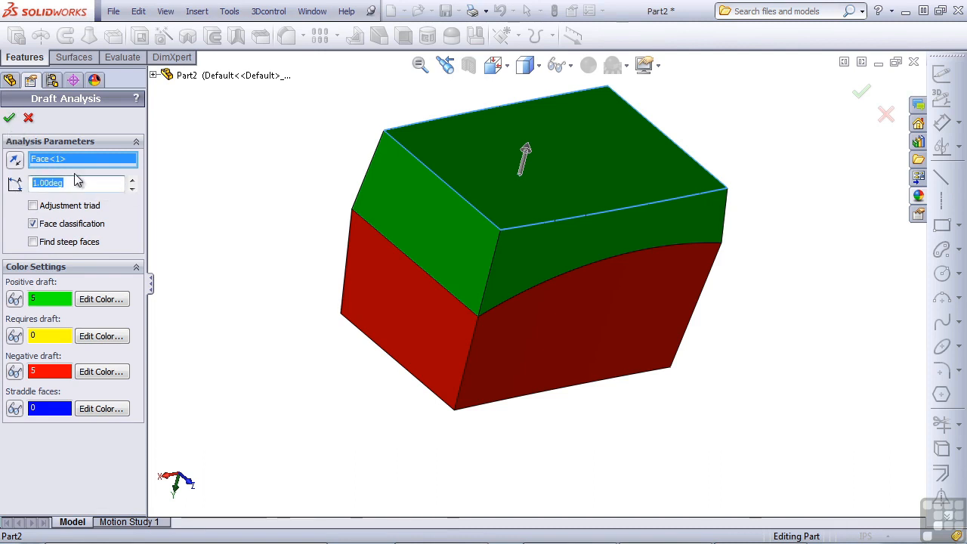
{"action": "left_click", "coordinate": [10, 117]}
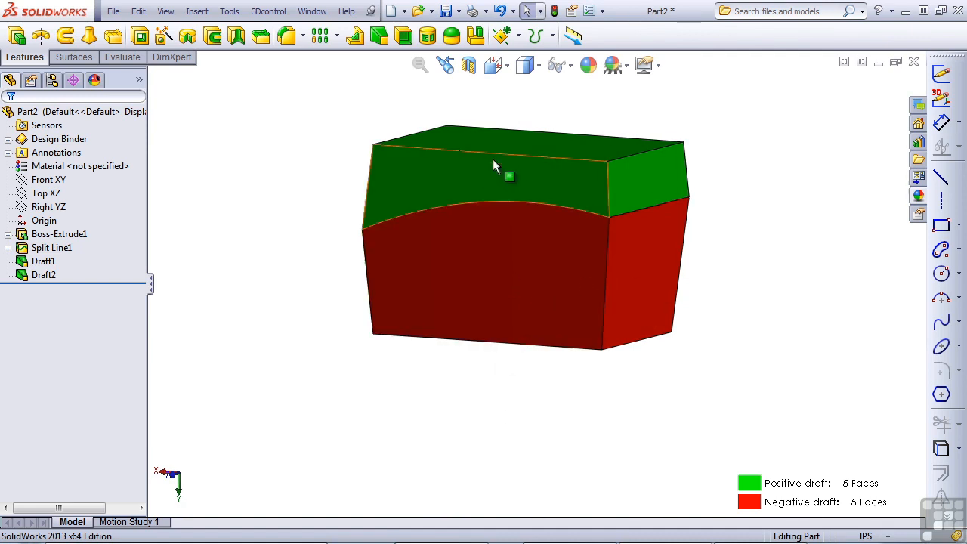
{"action": "left_click", "coordinate": [654, 157]}
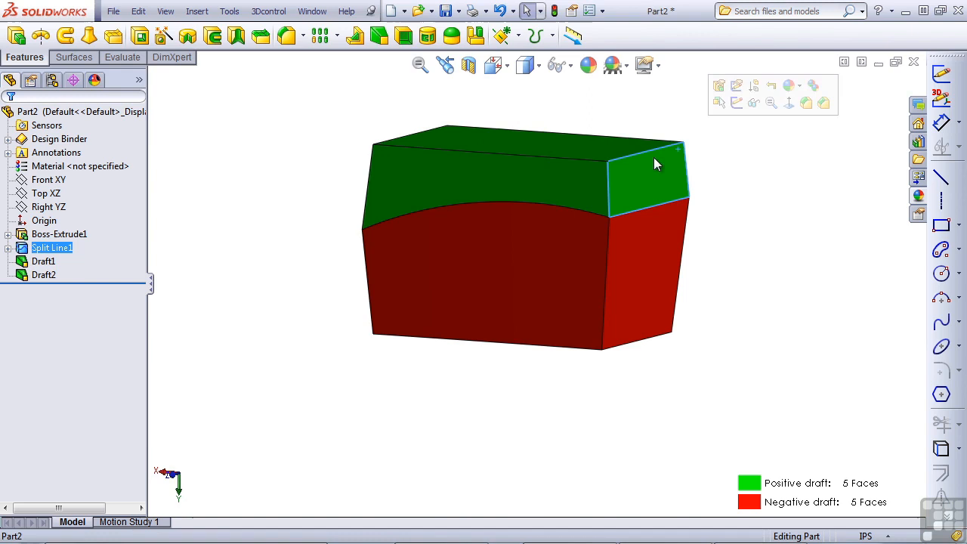
{"action": "left_click", "coordinate": [567, 111]}
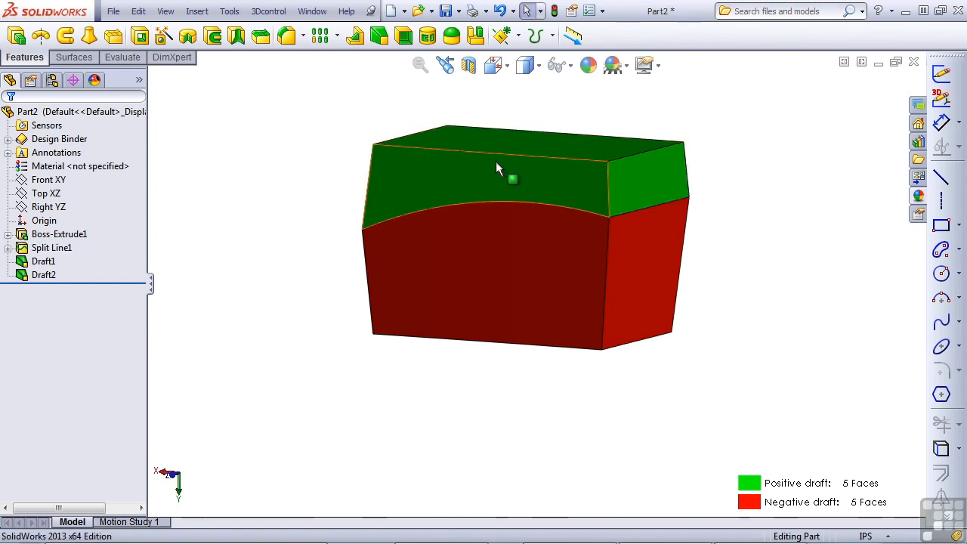